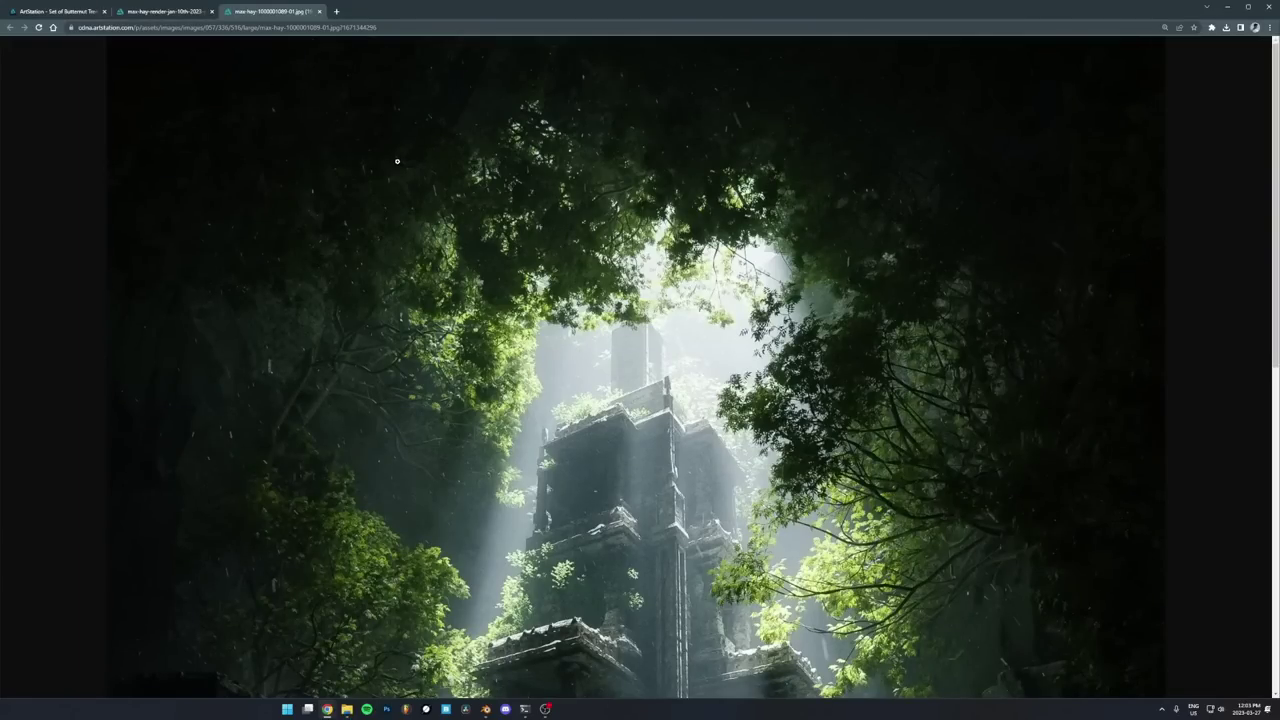
Look through the pyramid and jungle temple reference images
scroll(395, 161, "down", 5)
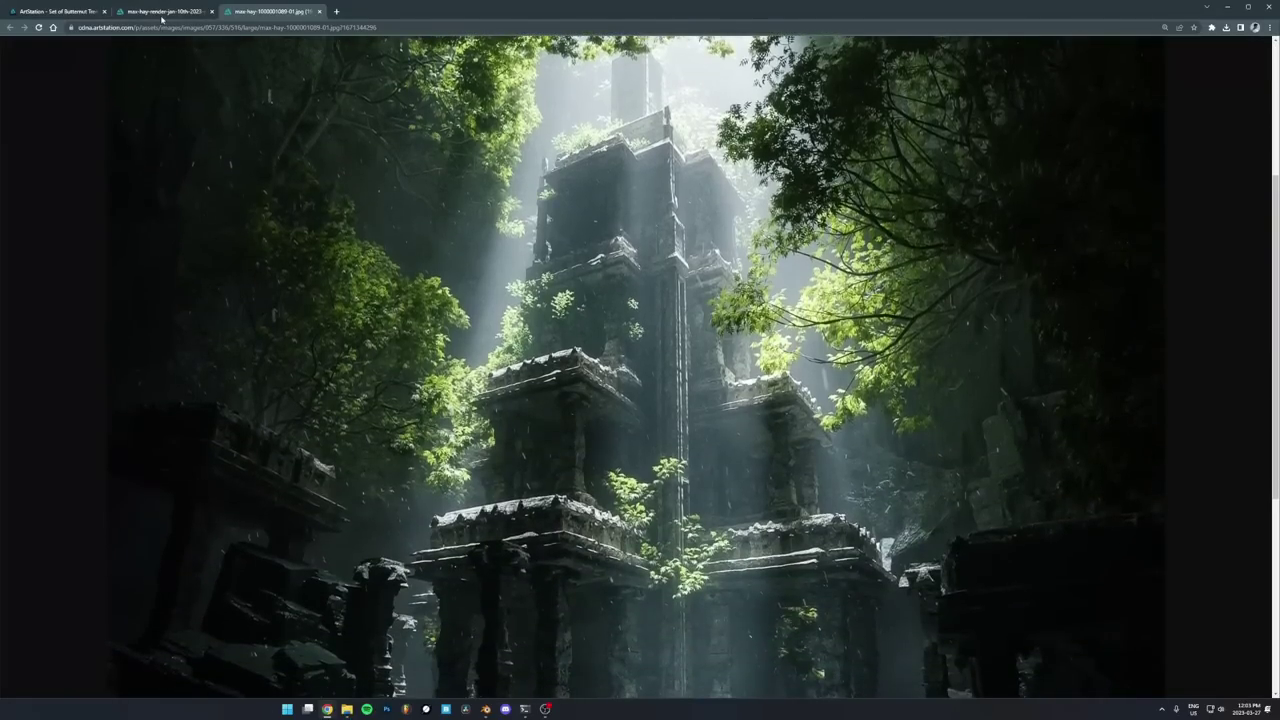
key("ctrl+shift+Tab")
scroll(560, 253, "up", 2)
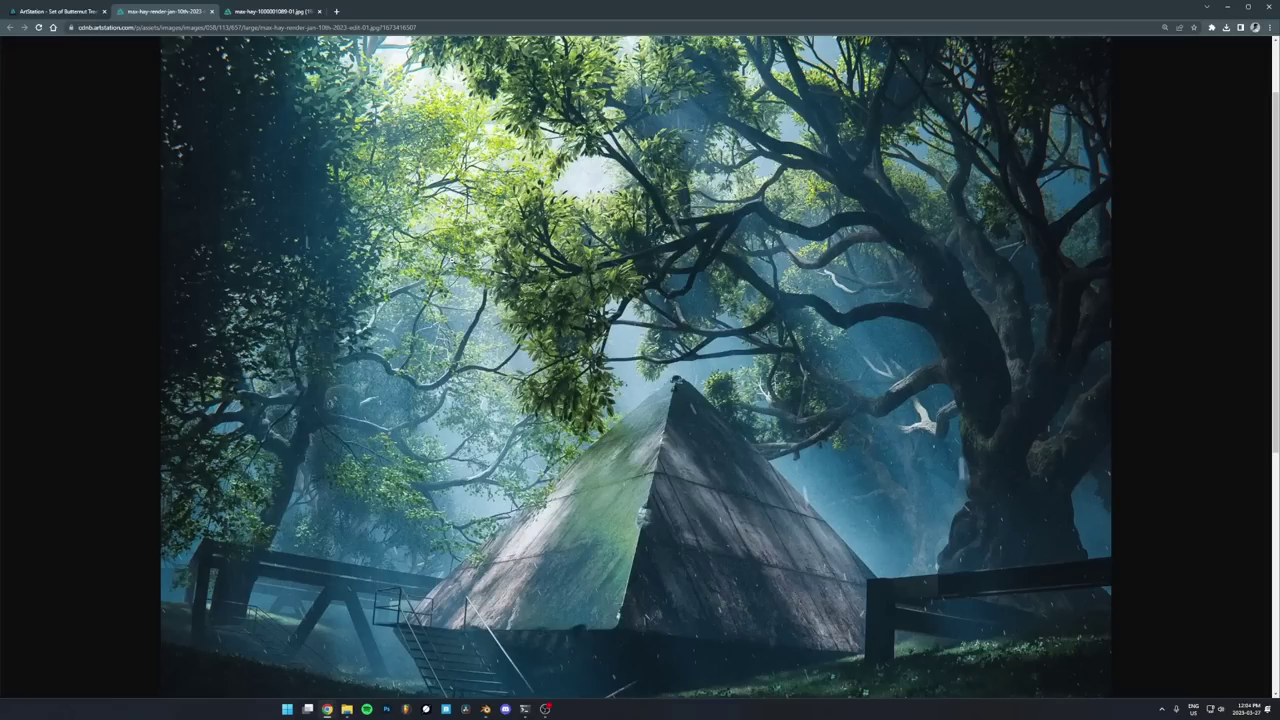
left_click(272, 12)
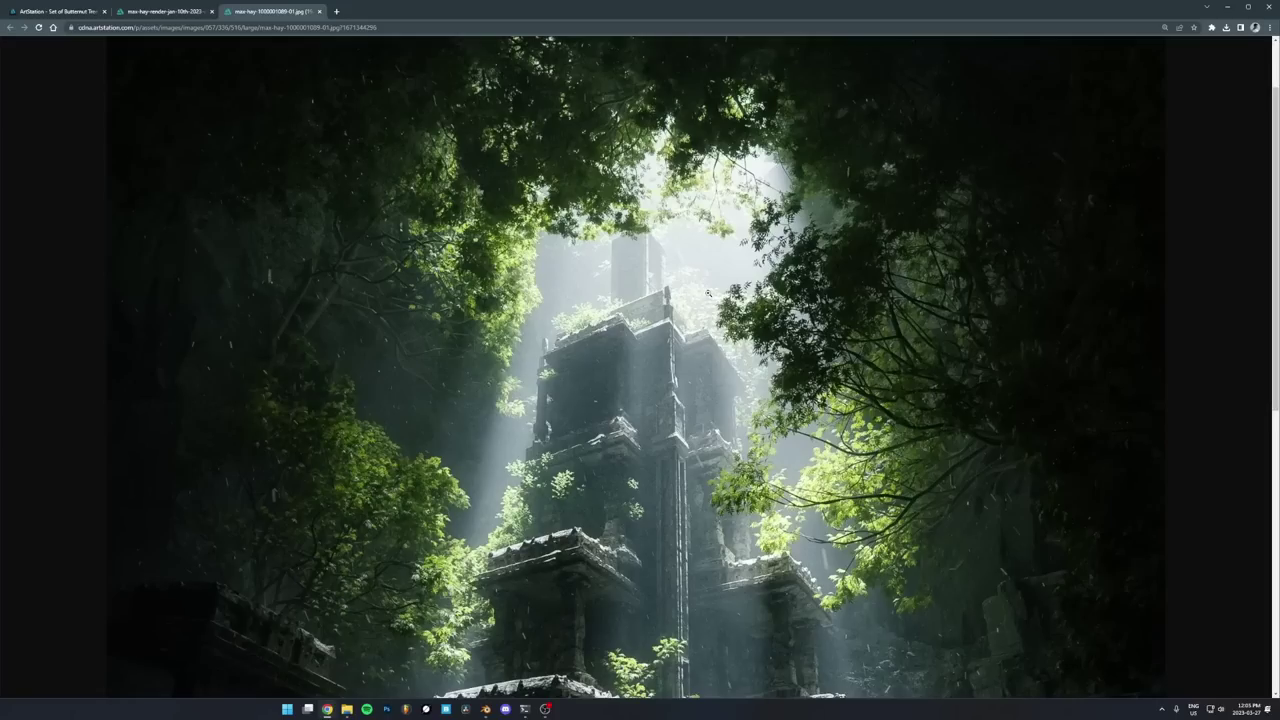
scroll(707, 293, "down", 1)
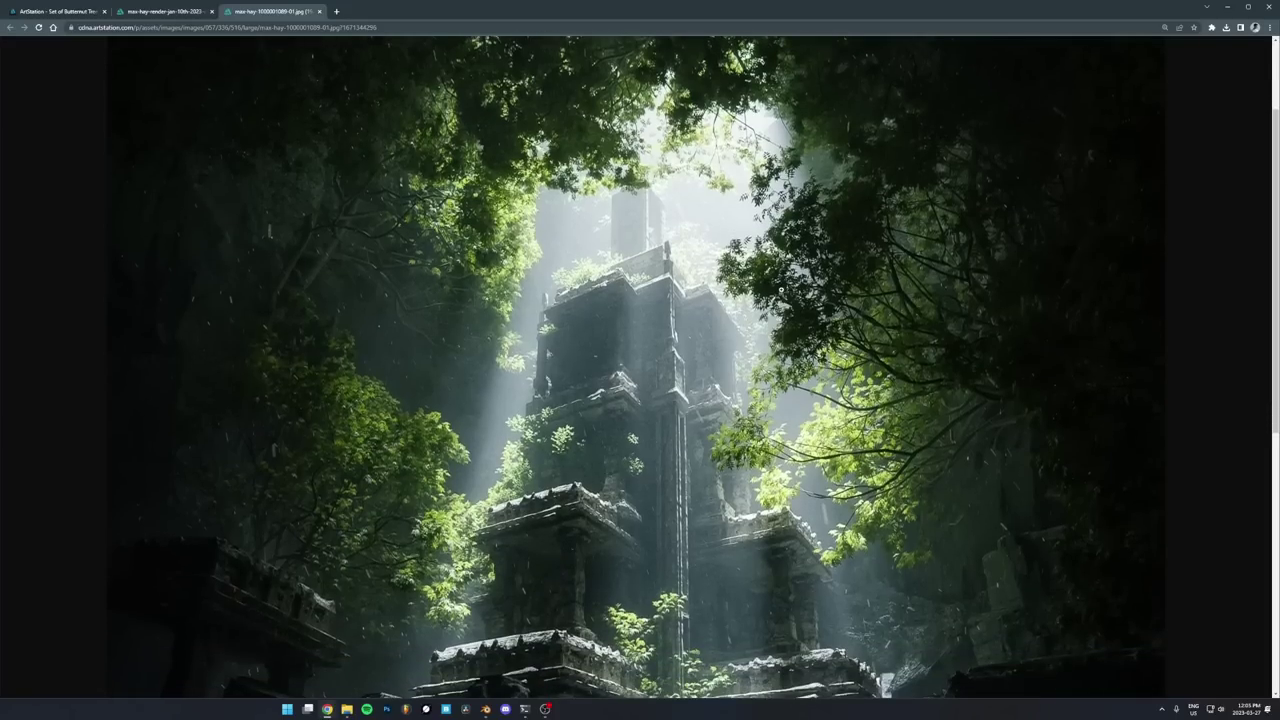
scroll(782, 291, "down", 3)
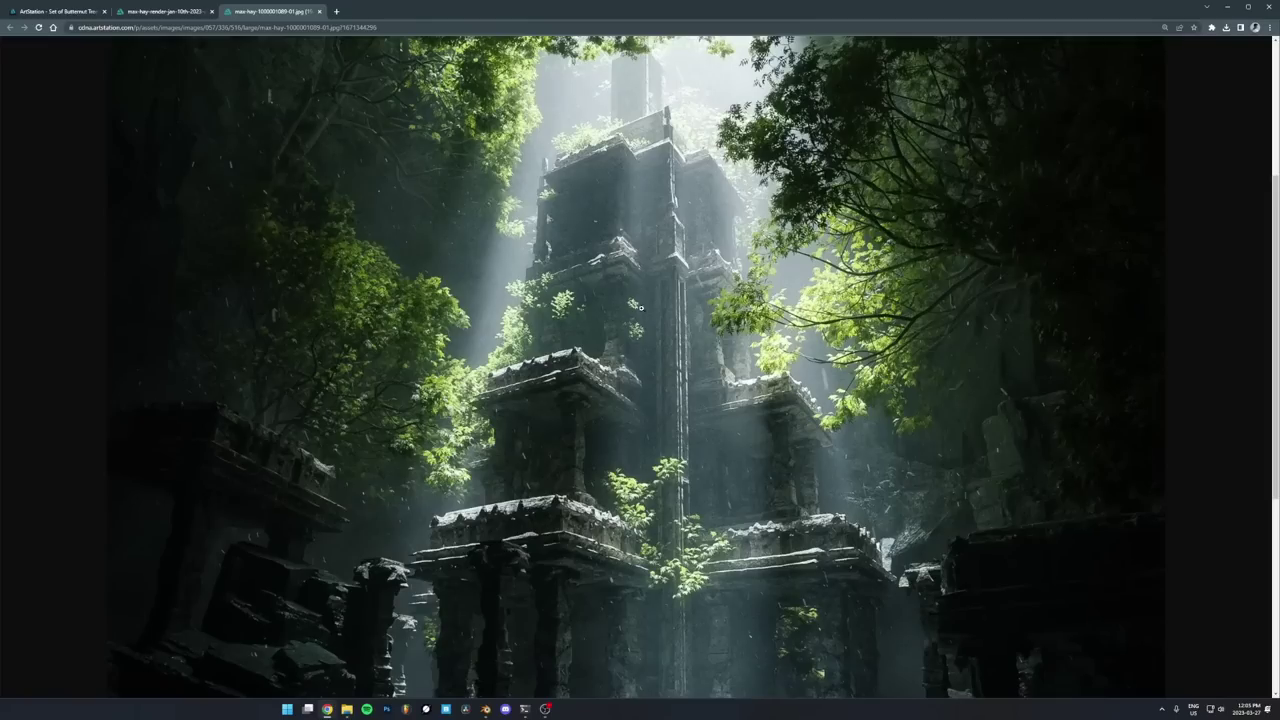
scroll(627, 312, "up", 3)
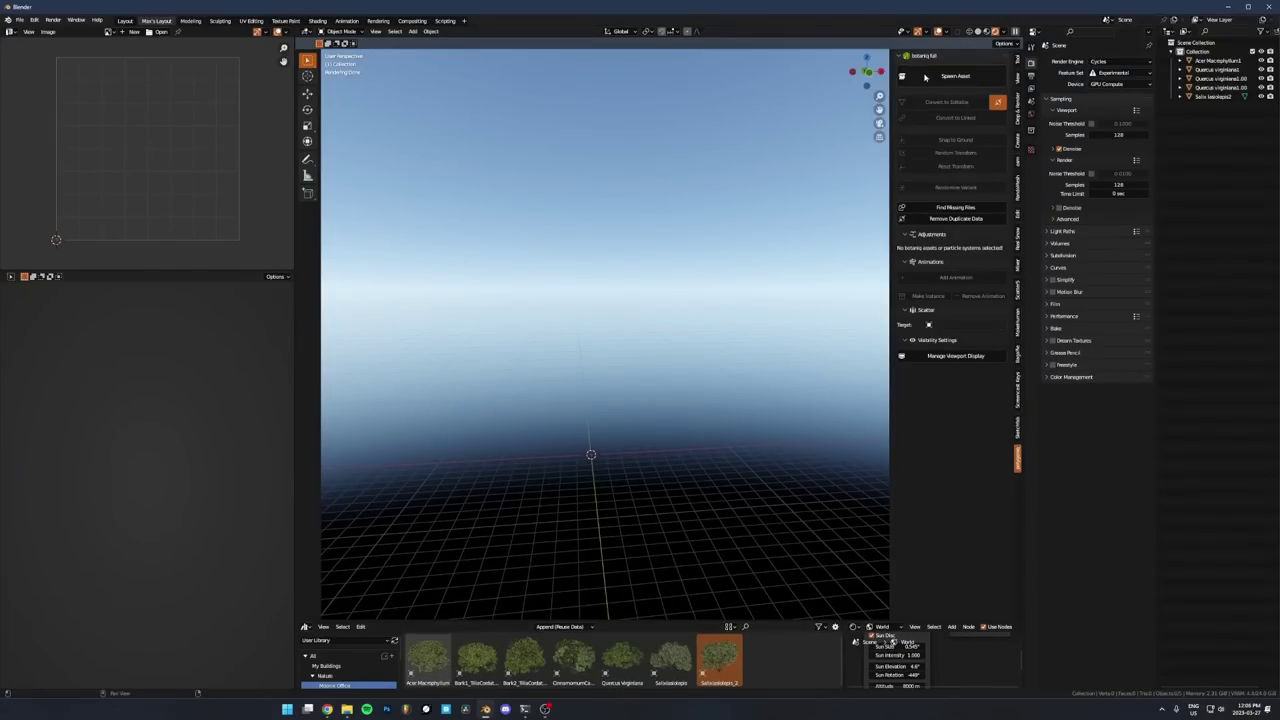
In Botaniq's Spawn Asset grid, choose the summer Acer pseudoplatanus from the Deciduous category
left_click(963, 84)
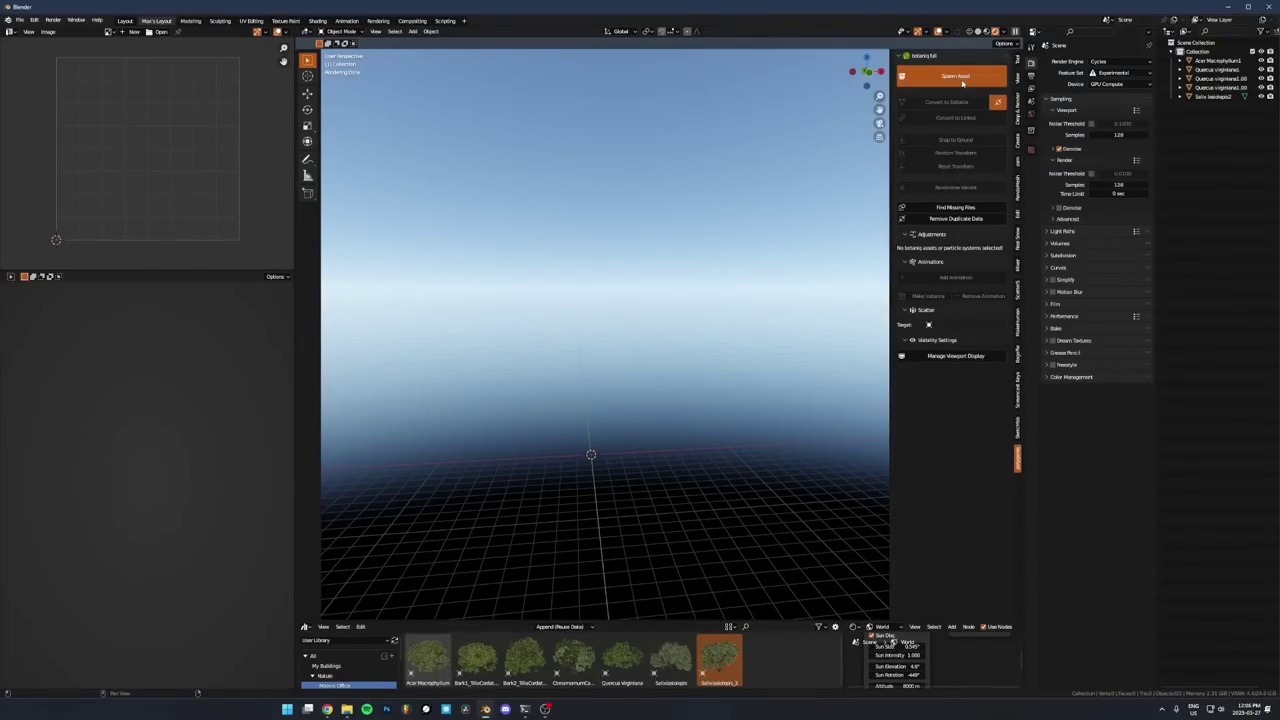
left_click(951, 155)
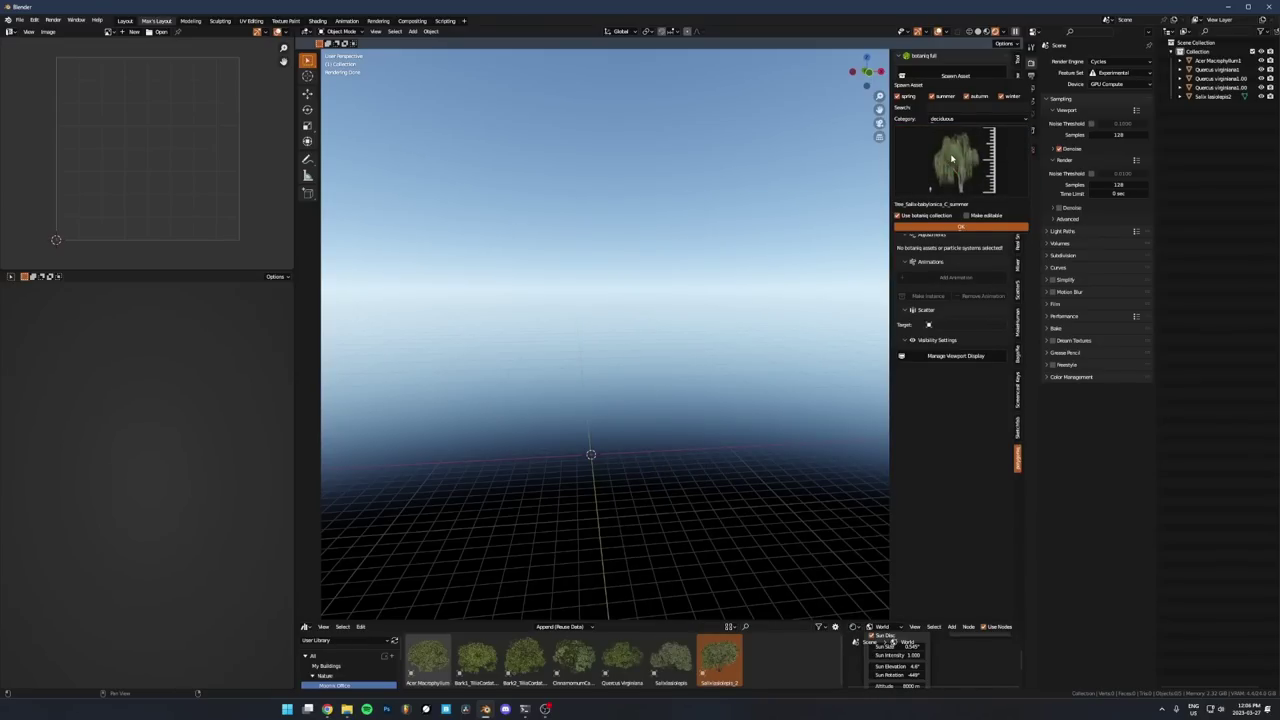
left_click(951, 158)
left_click(1000, 223)
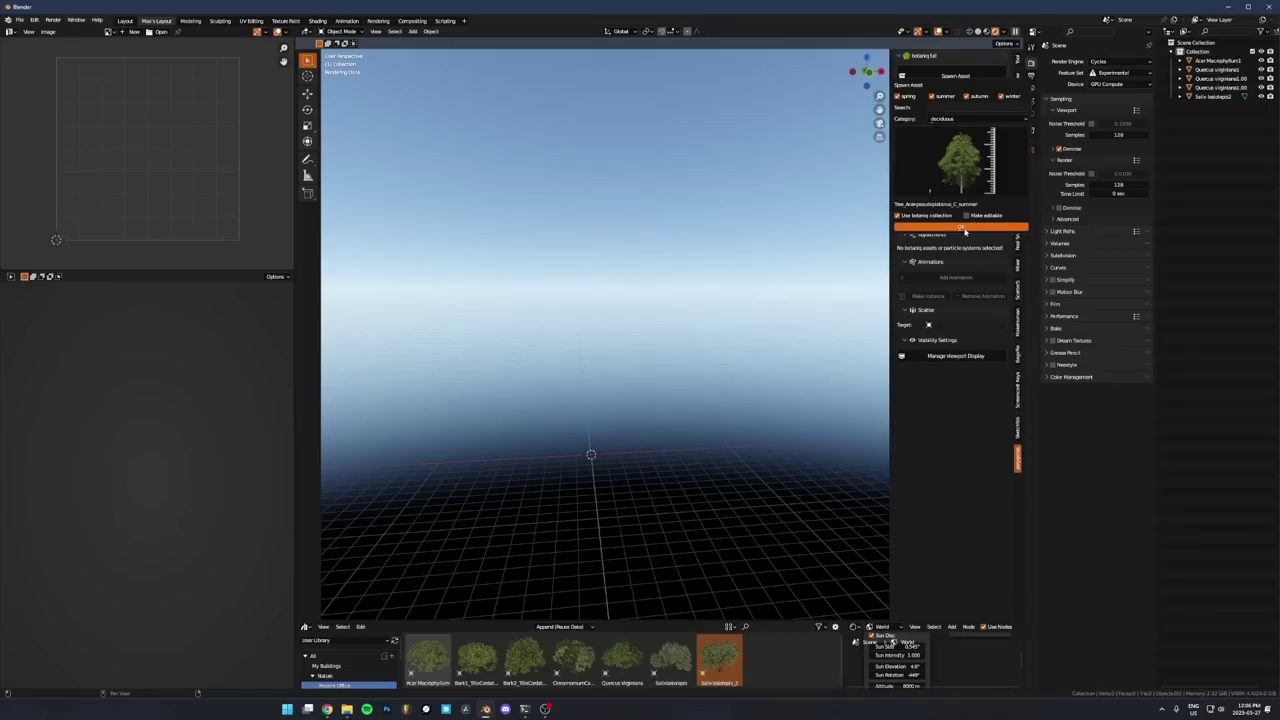
Spawn the Acer pseudoplatanus tree at the origin and dismiss the spawn options
left_click(965, 229)
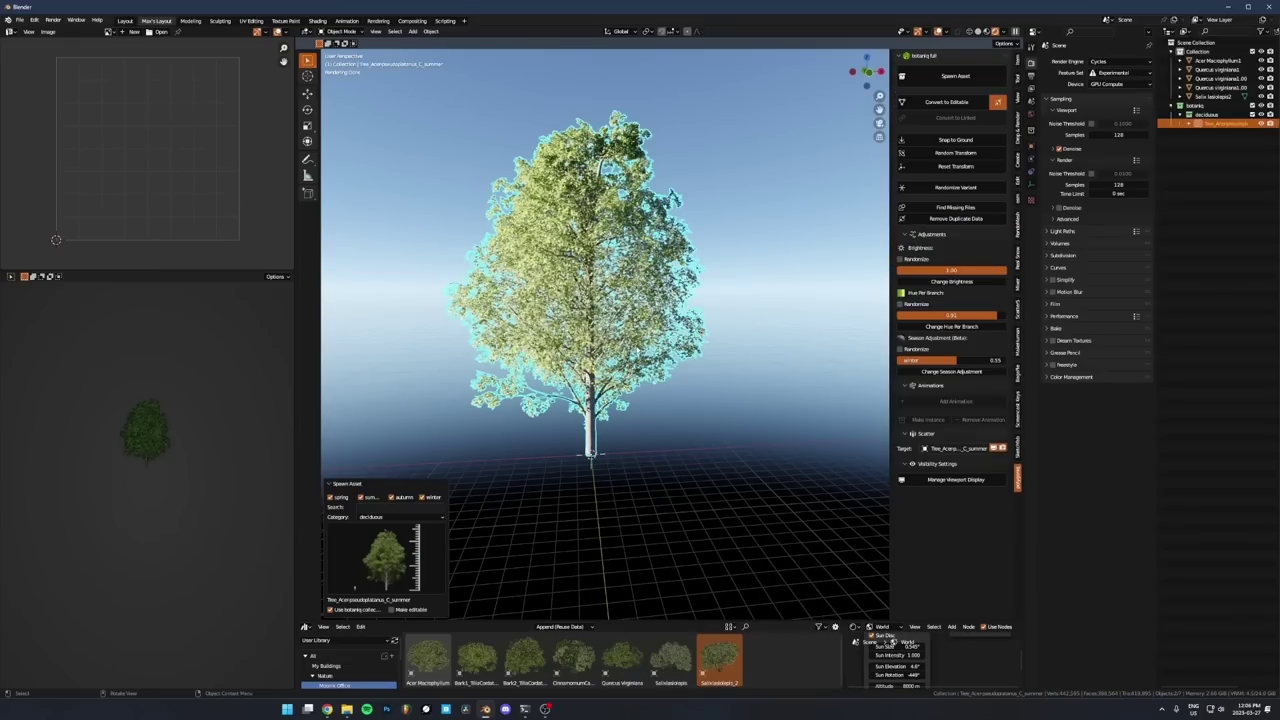
middle_click_drag(600, 350, 695, 344)
left_click(750, 496)
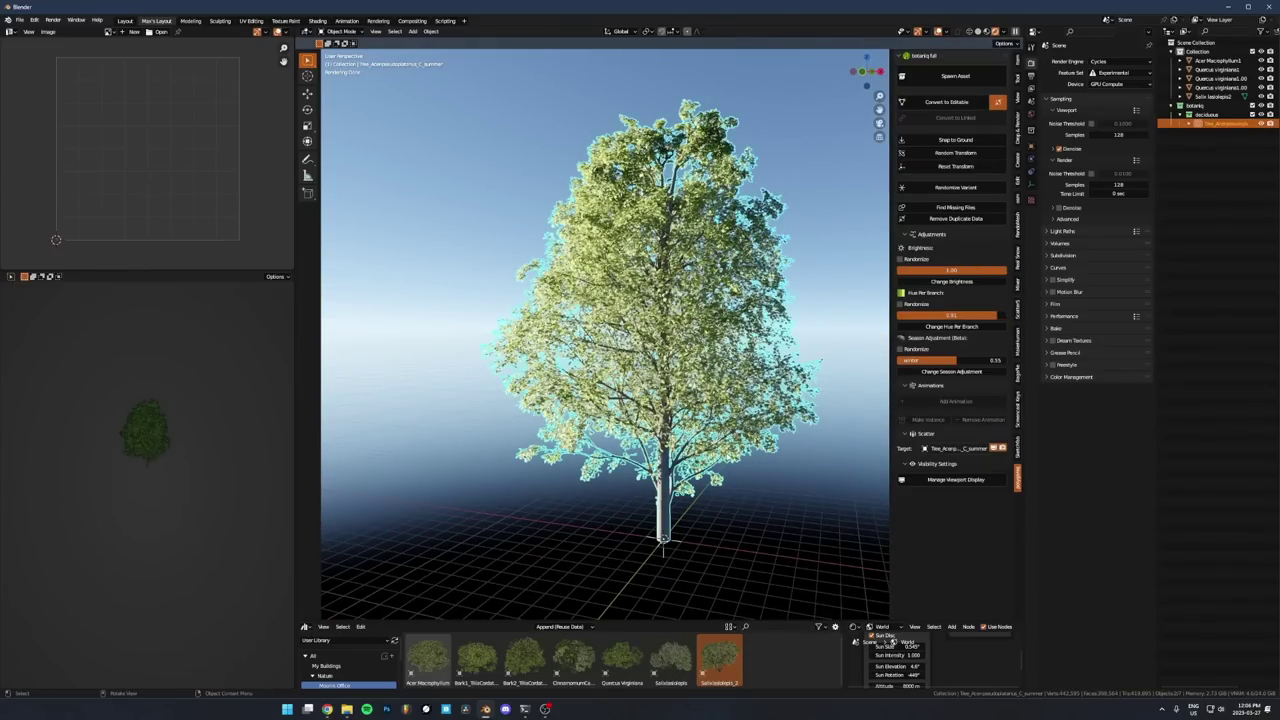
scroll(764, 493, "down", 2)
scroll(728, 480, "up", 4)
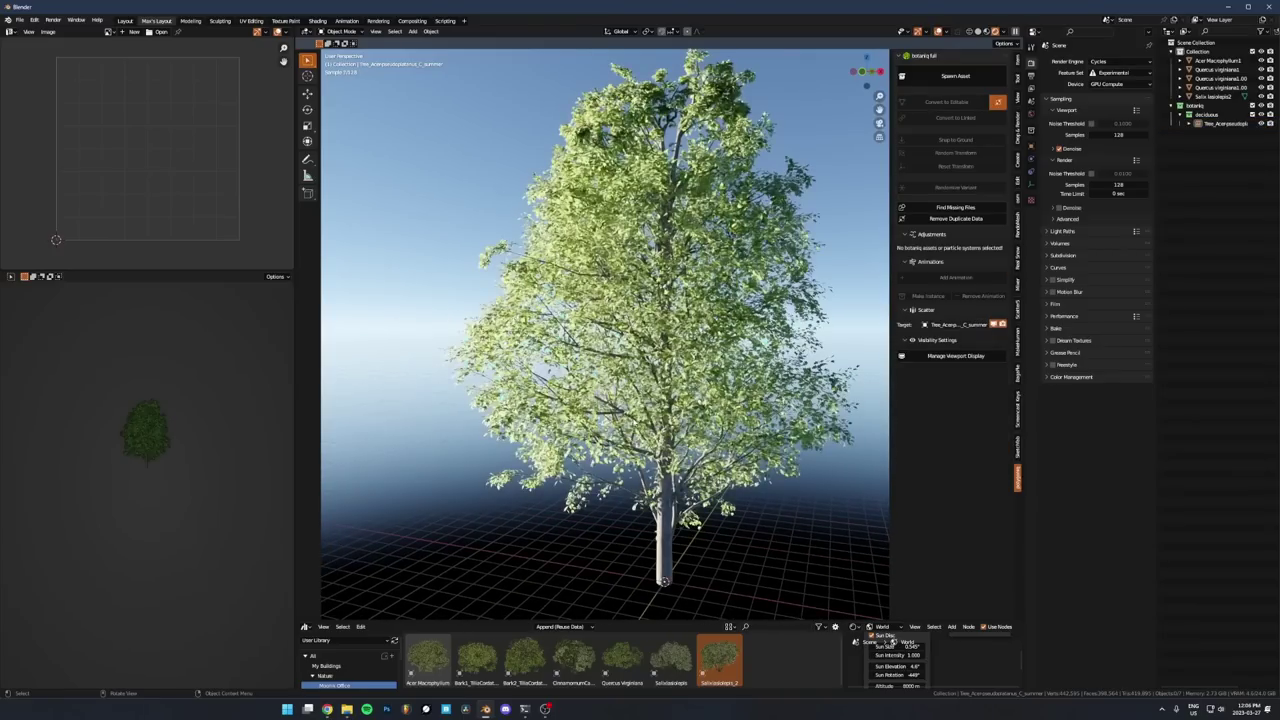
scroll(758, 508, "down", 1)
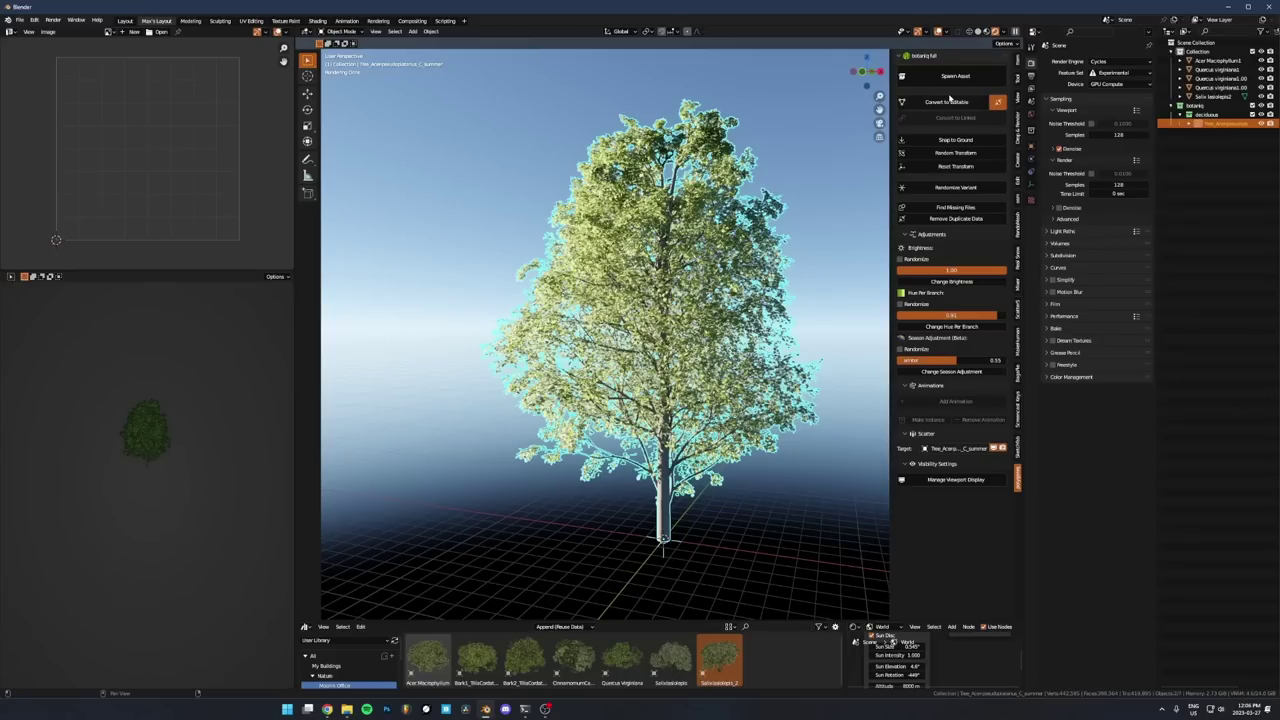
Convert the spawned tree to an editable object and reselect it
left_click(950, 101)
left_click(823, 274)
middle_click_drag(823, 274, 768, 400)
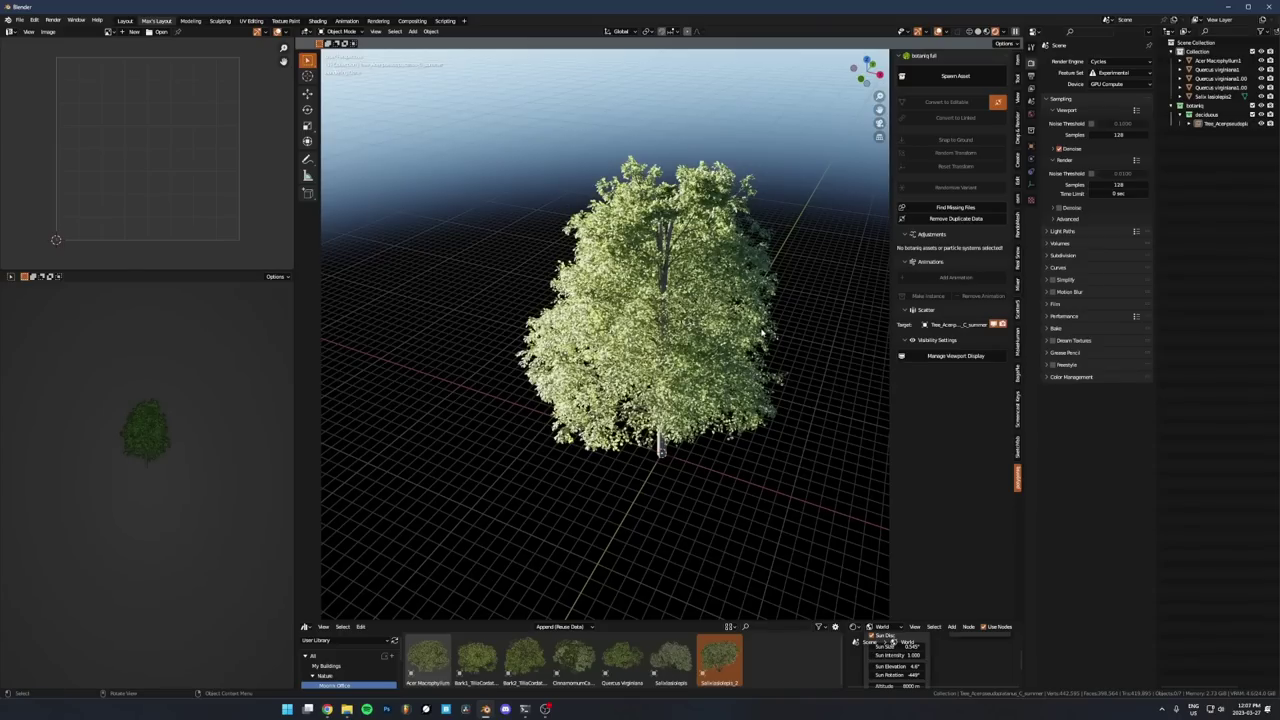
left_click(812, 238)
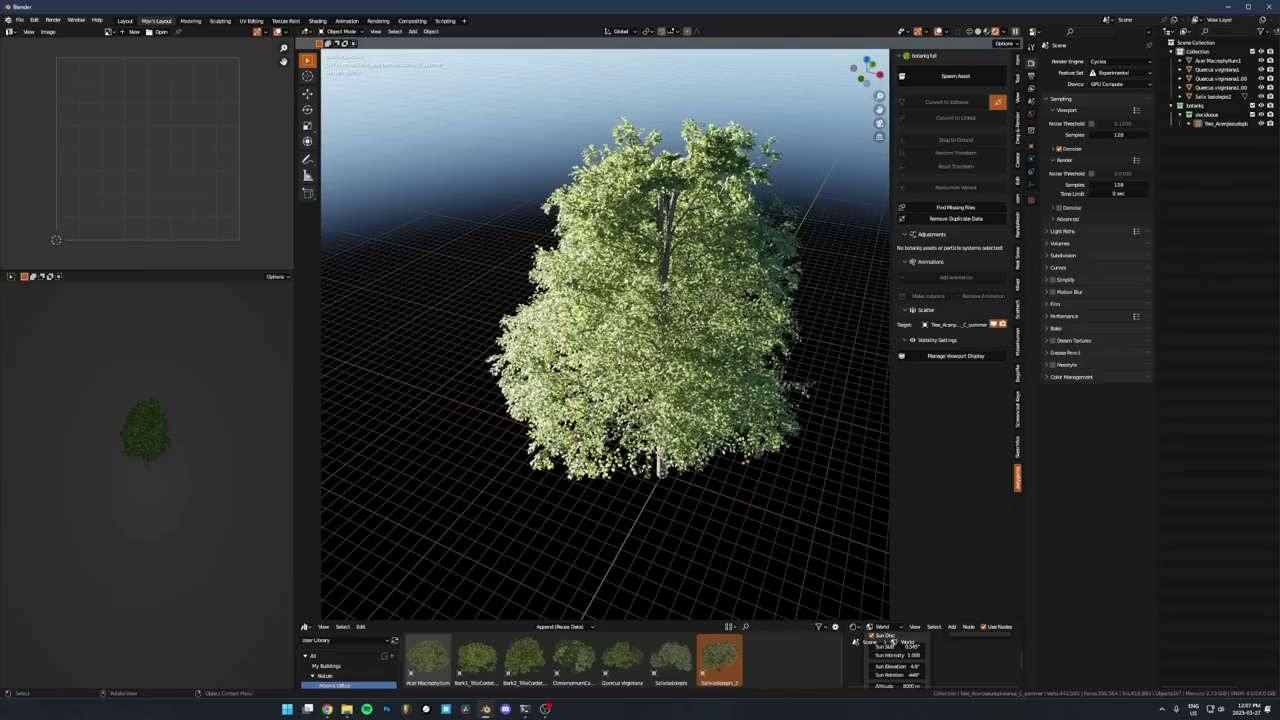
left_click(812, 252)
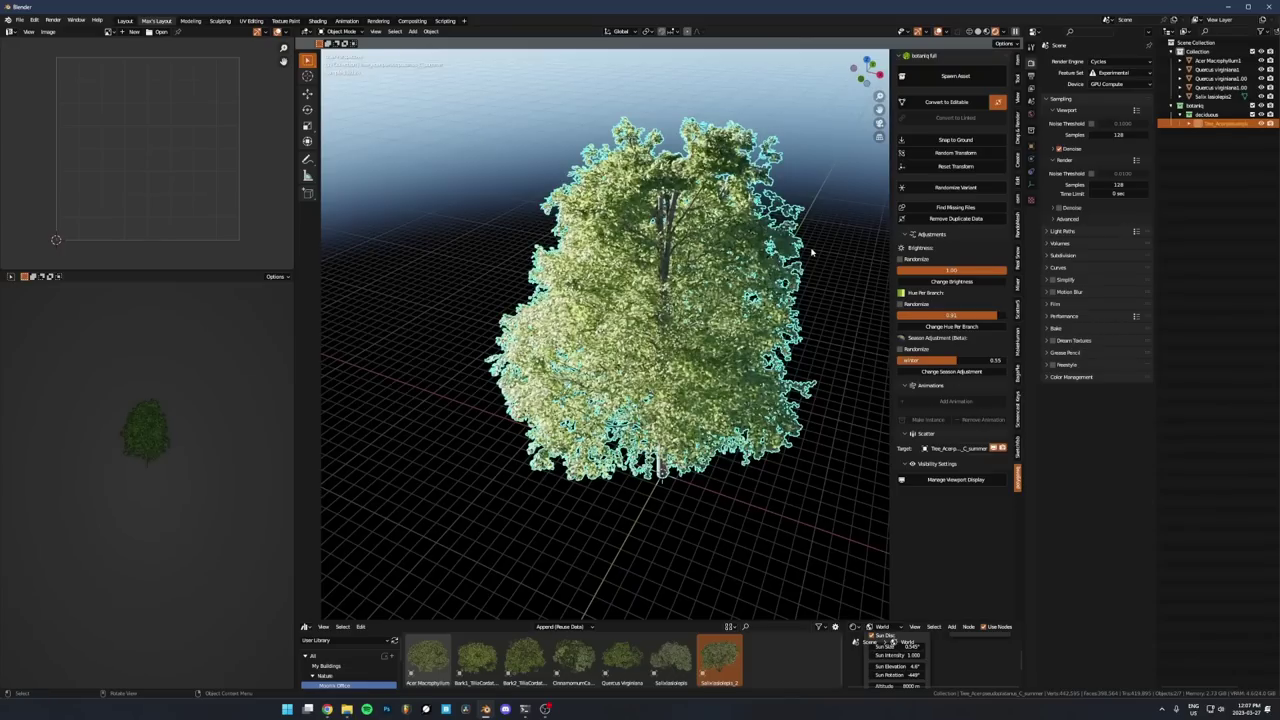
left_click(812, 254)
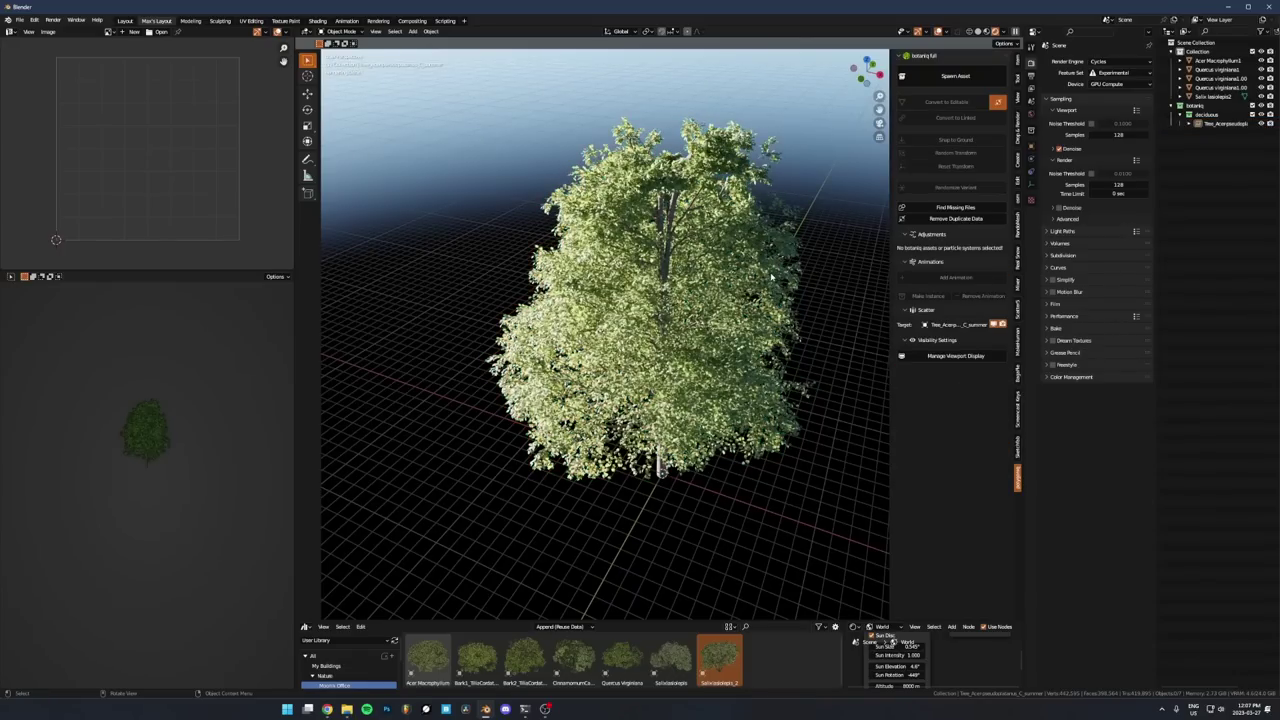
left_click(701, 319)
middle_click_drag(707, 369, 728, 364)
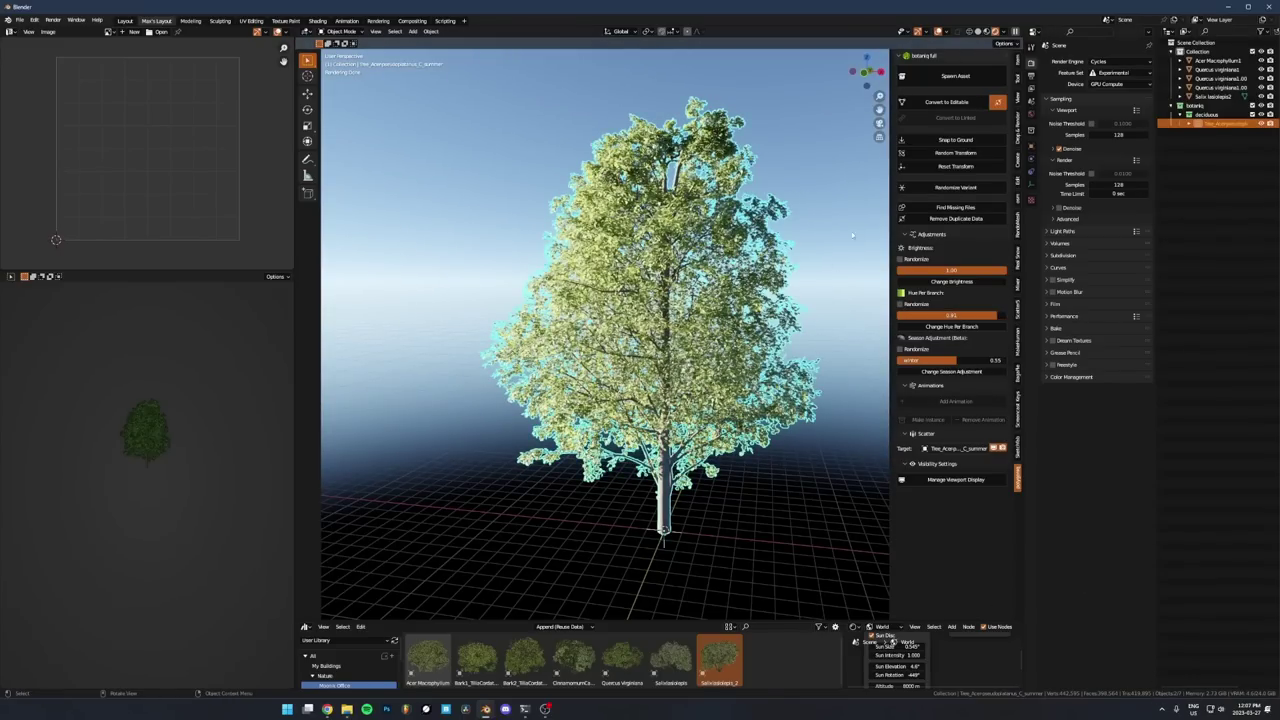
Place three Shift+D duplicates of the Acer pseudoplatanus tree around the original
scroll(605, 330, "down", 2)
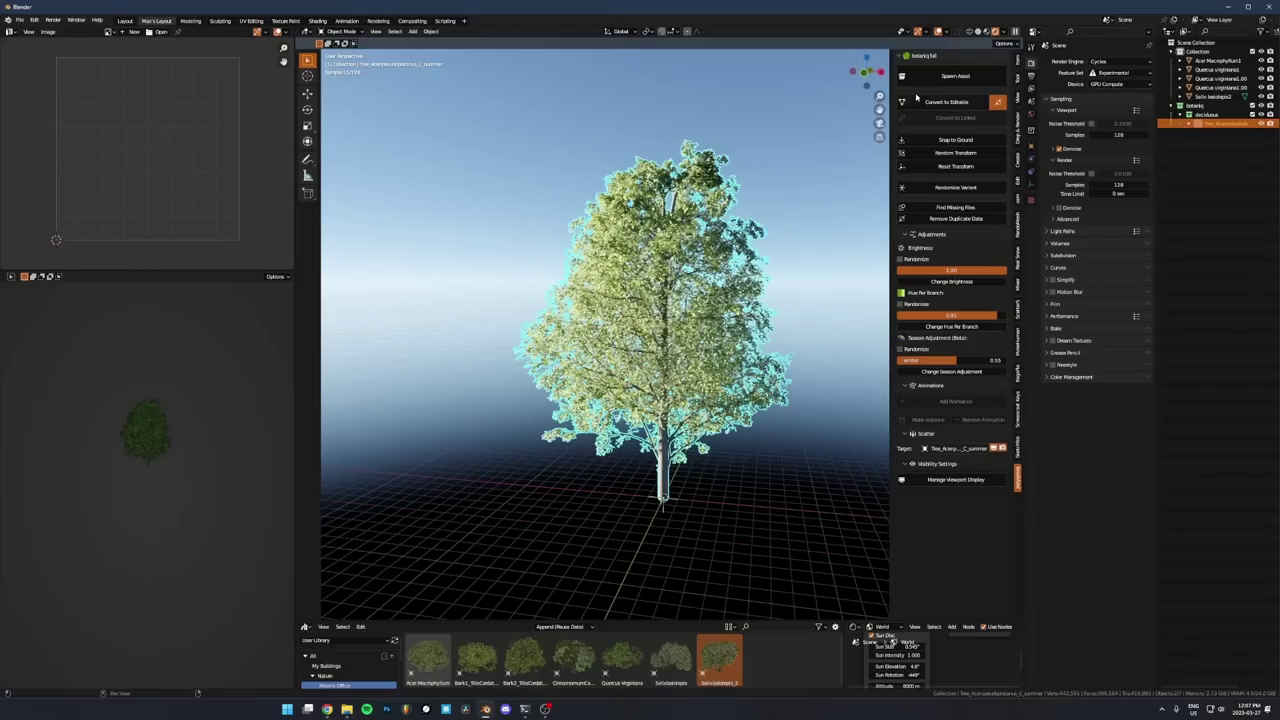
scroll(605, 330, "down", 2)
middle_click_drag(605, 330, 604, 313)
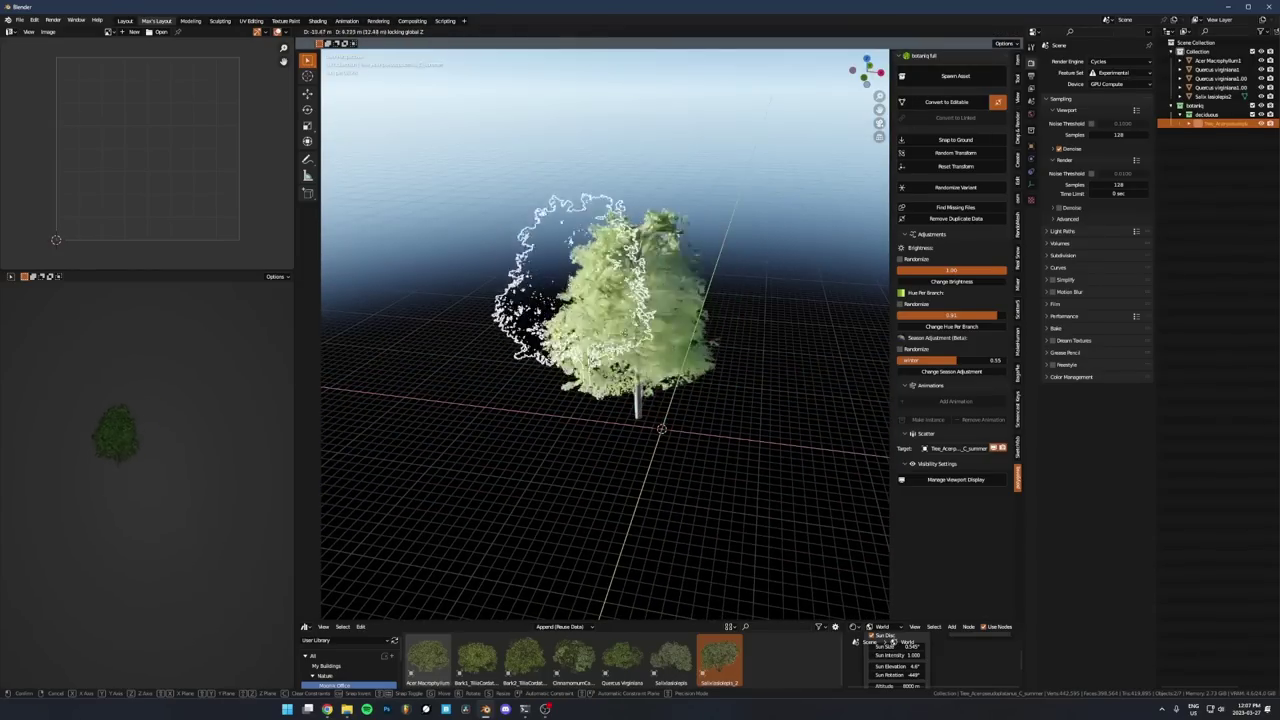
key("shift+d")
left_click(750, 295)
key("shift+d")
left_click(650, 320)
key("shift+d")
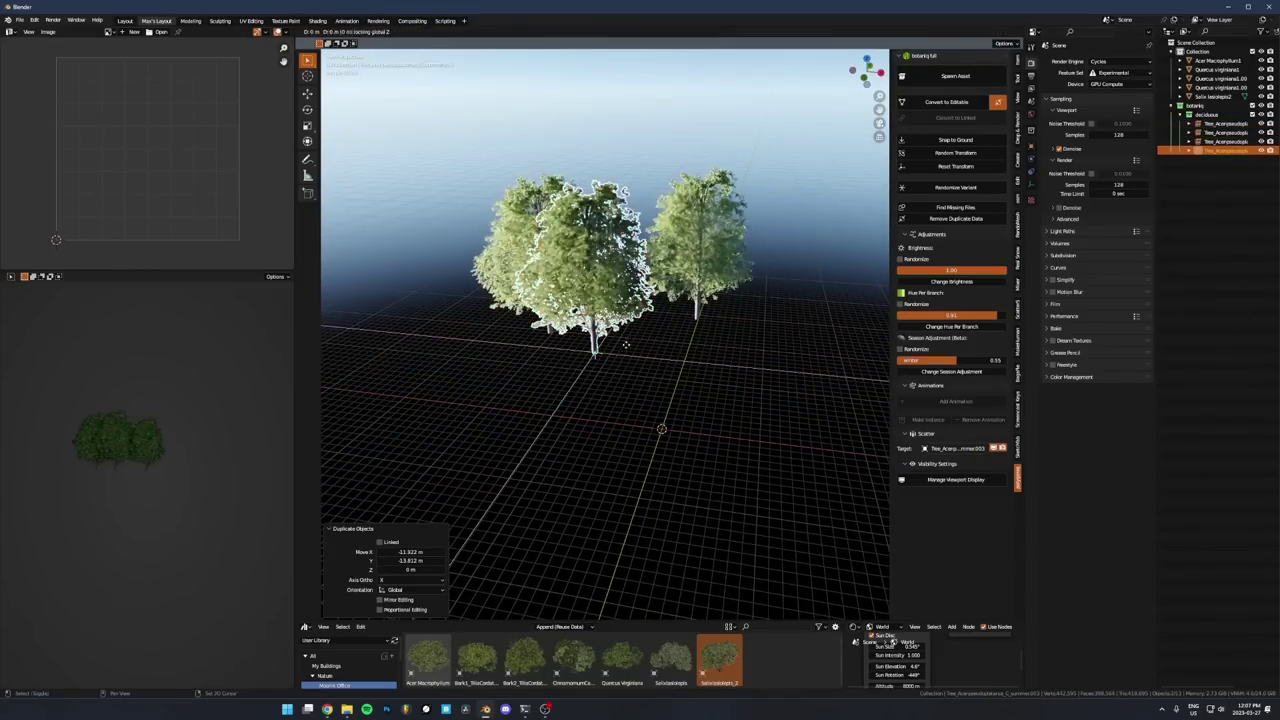
left_click(668, 354)
left_click(668, 354)
middle_click_drag(668, 354, 749, 377)
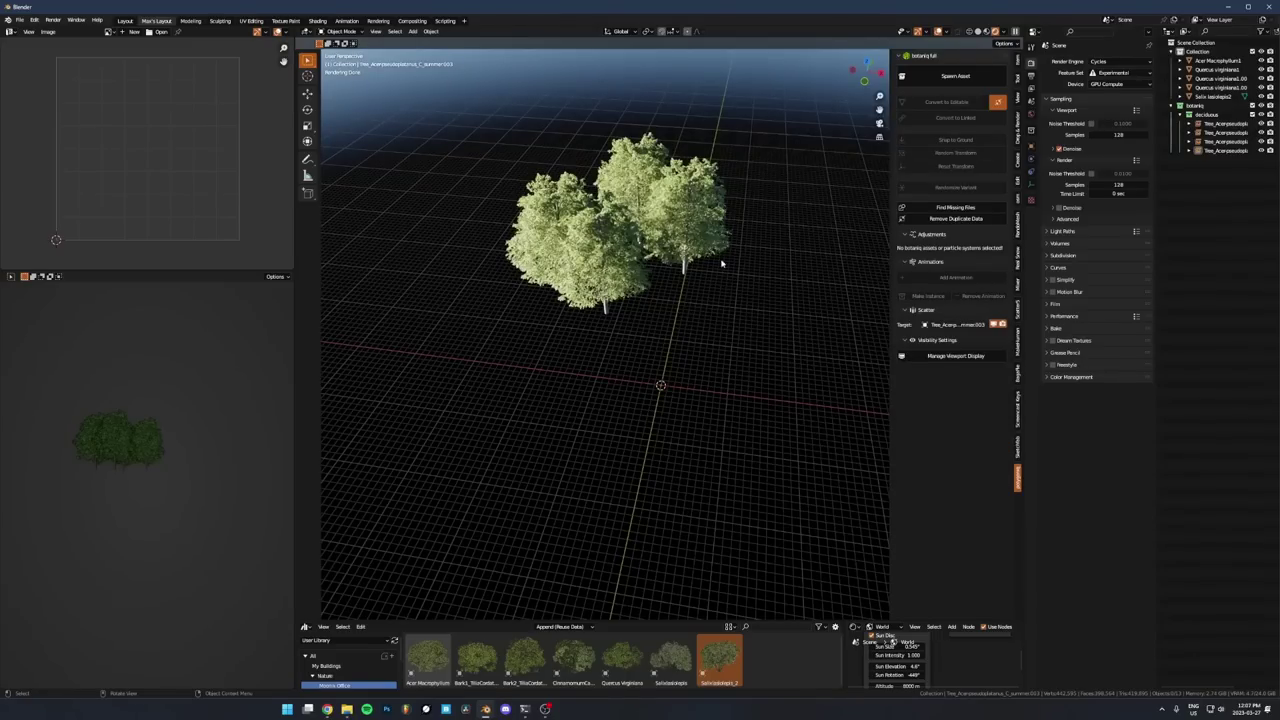
Spawn an autumn Aesculus hippocastanum tree from the Botaniq asset grid
left_click(685, 221)
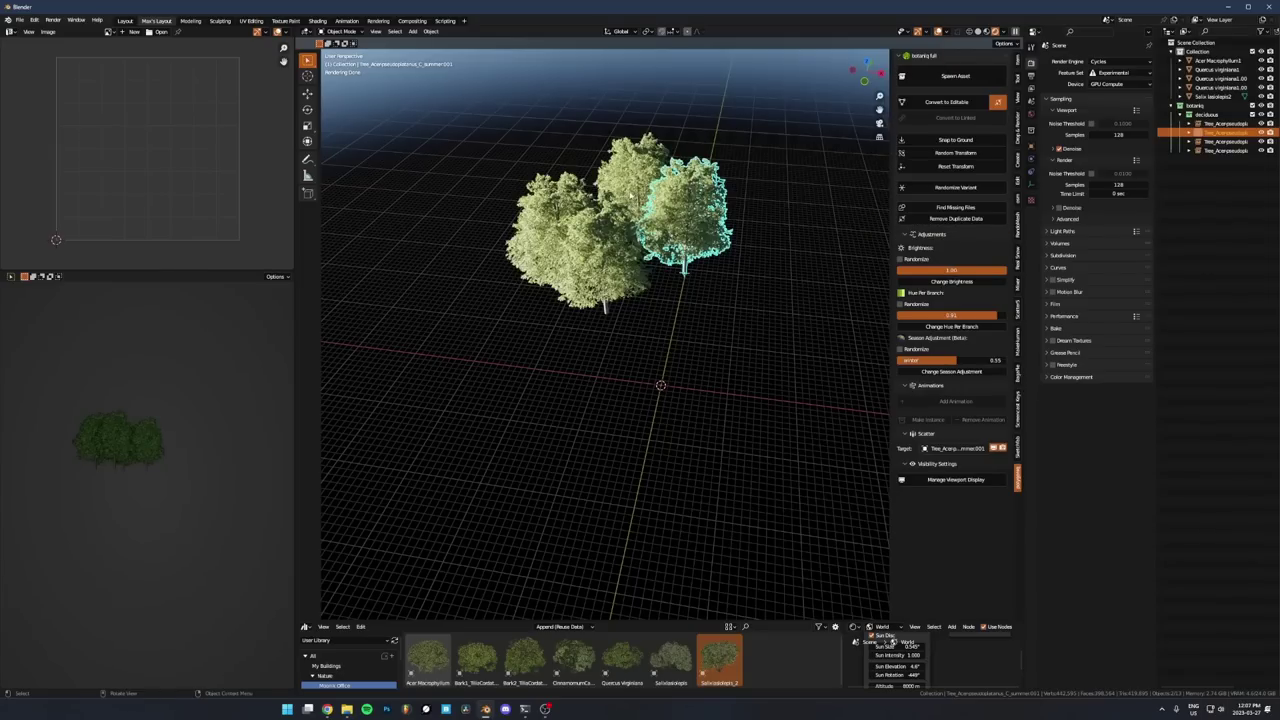
middle_click_drag(660, 228, 726, 278)
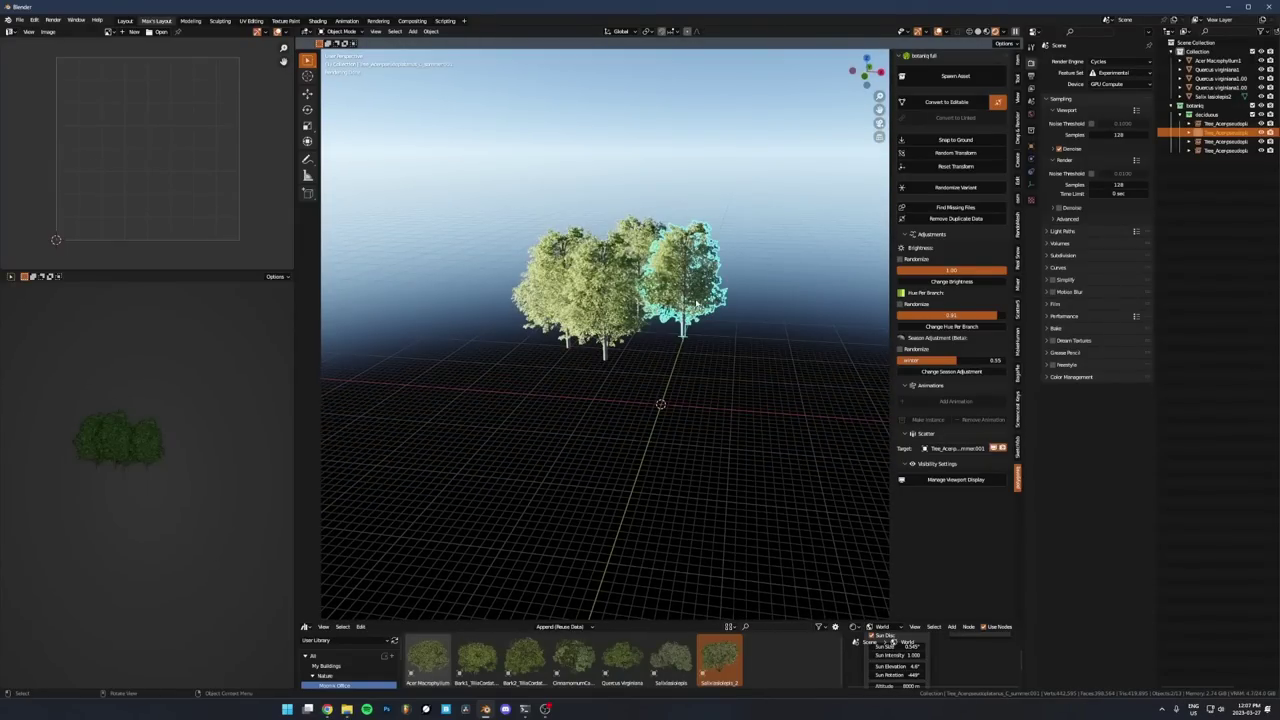
left_click(955, 75)
left_click(980, 145)
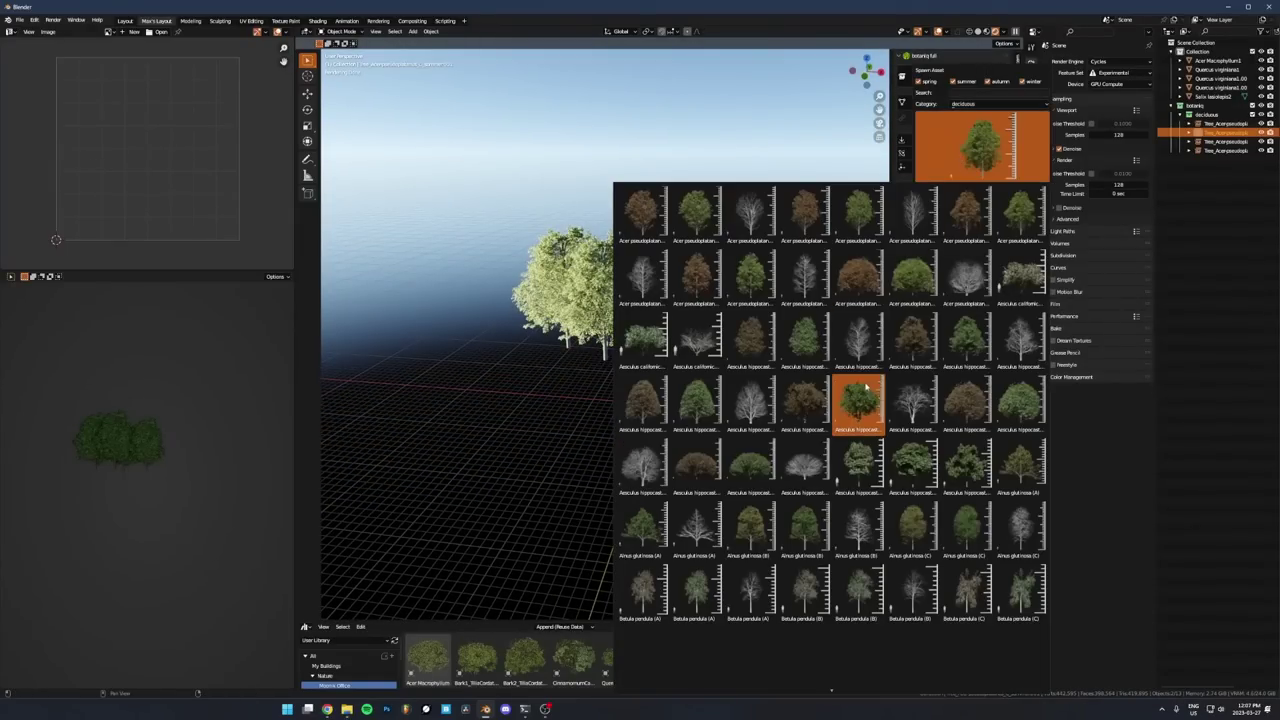
left_click(909, 352)
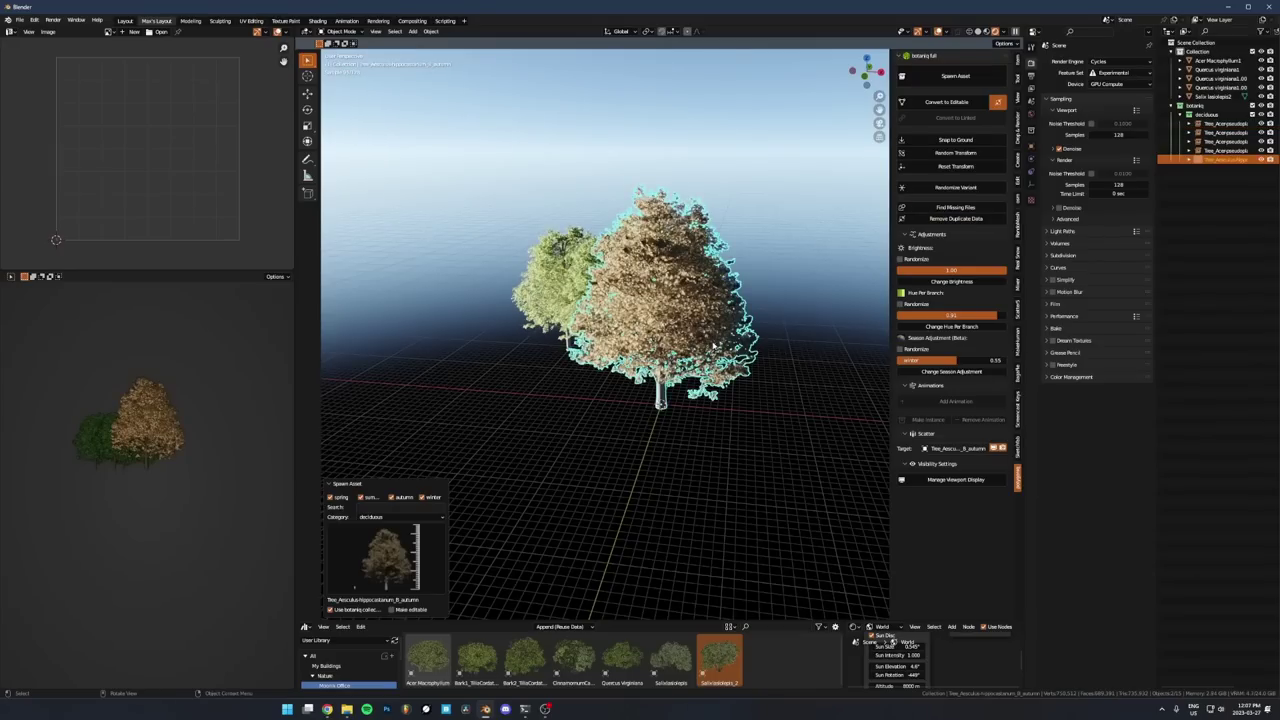
Move the autumn tree behind and right of the green trees, then deselect it
middle_click_drag(690, 338, 640, 375)
key("g")
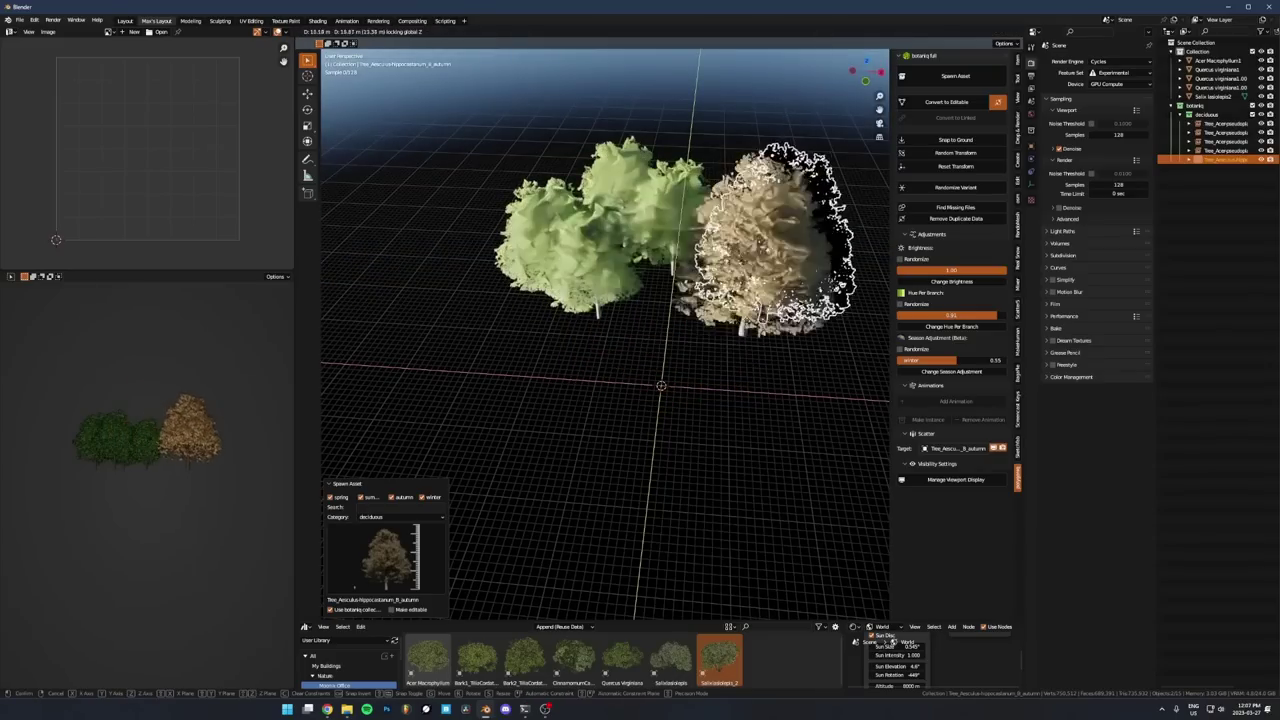
left_click(718, 313)
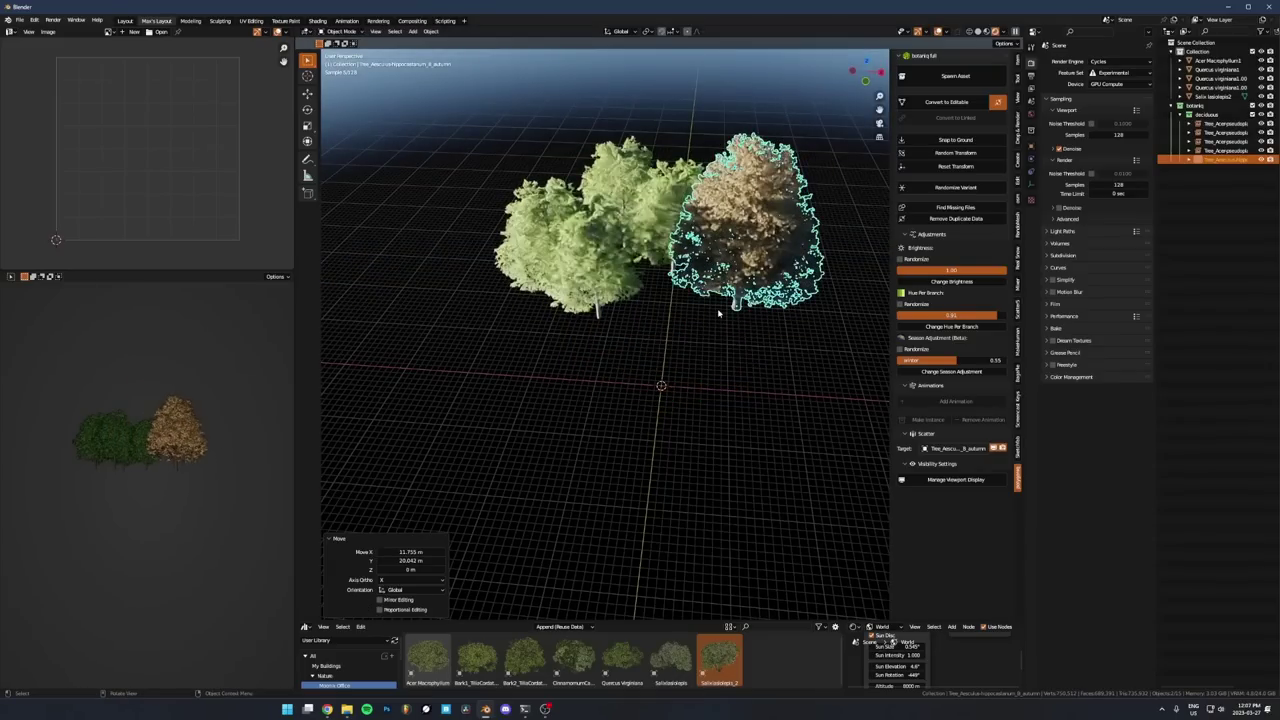
left_click(657, 402)
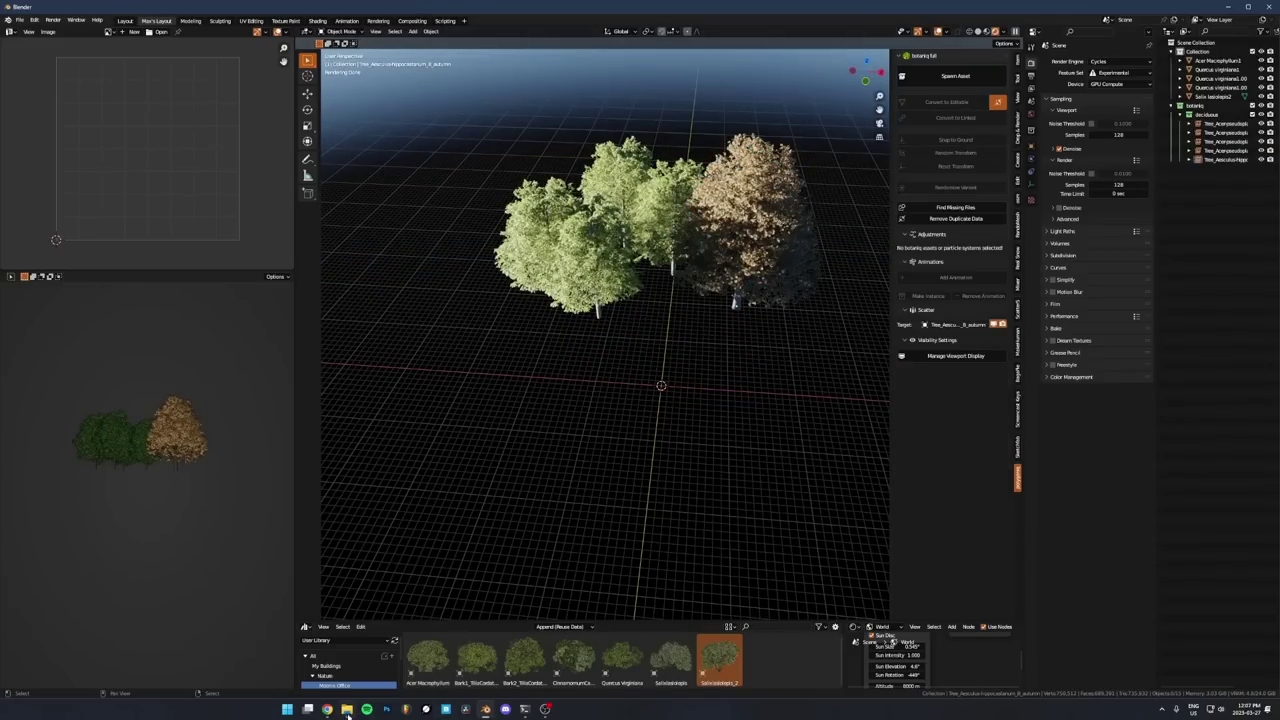
In Chrome's Butternut Tree tab, dismiss the Google sign-in and open the Moonik Office profile
mouse_move(327, 709)
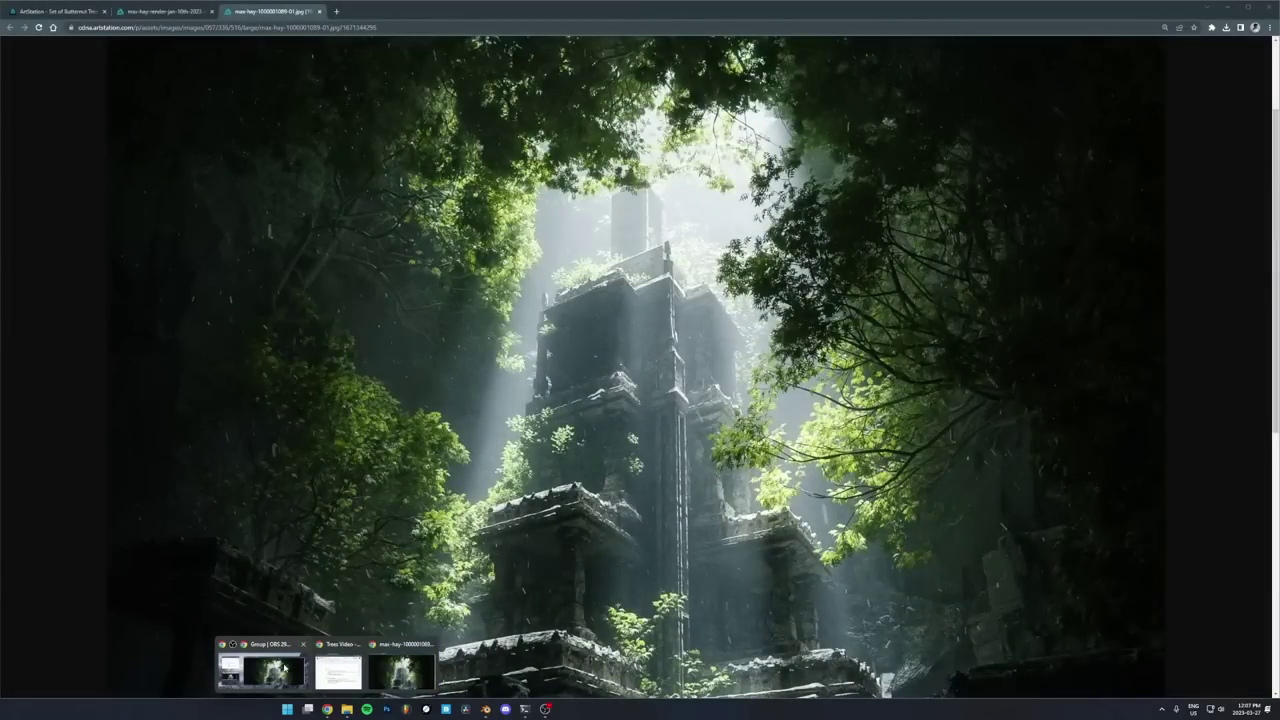
left_click(283, 668)
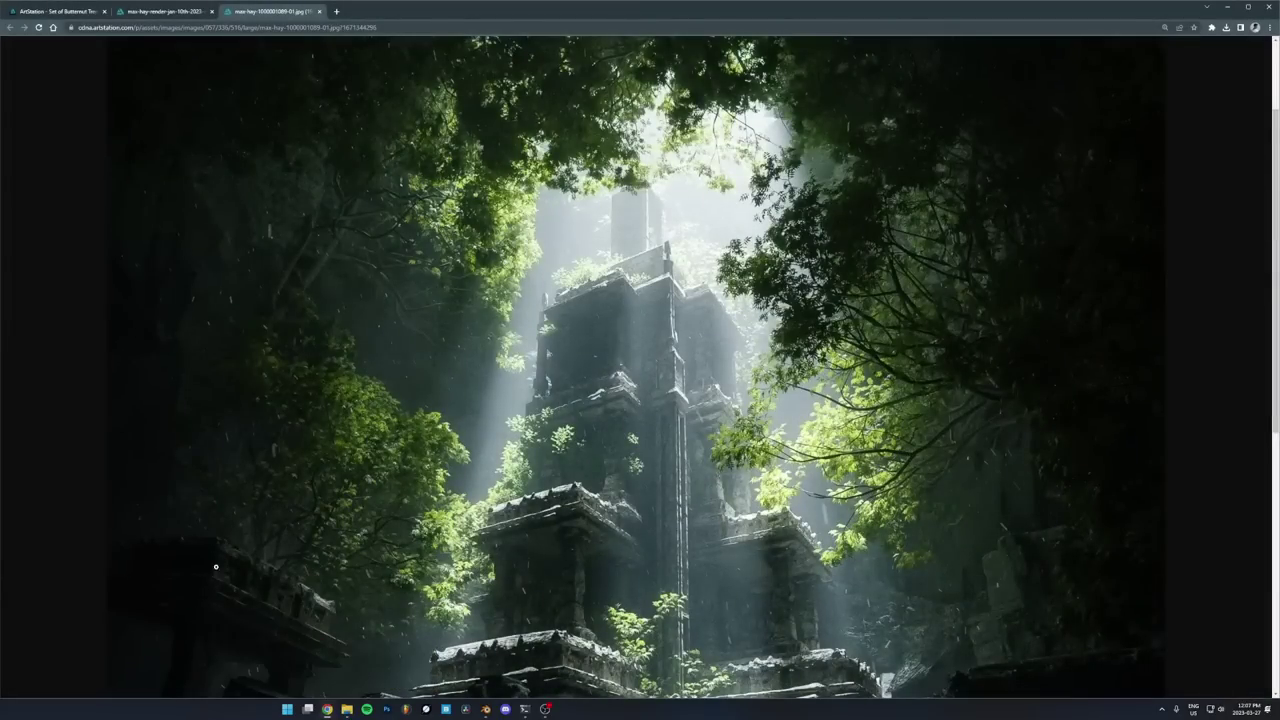
left_click(50, 12)
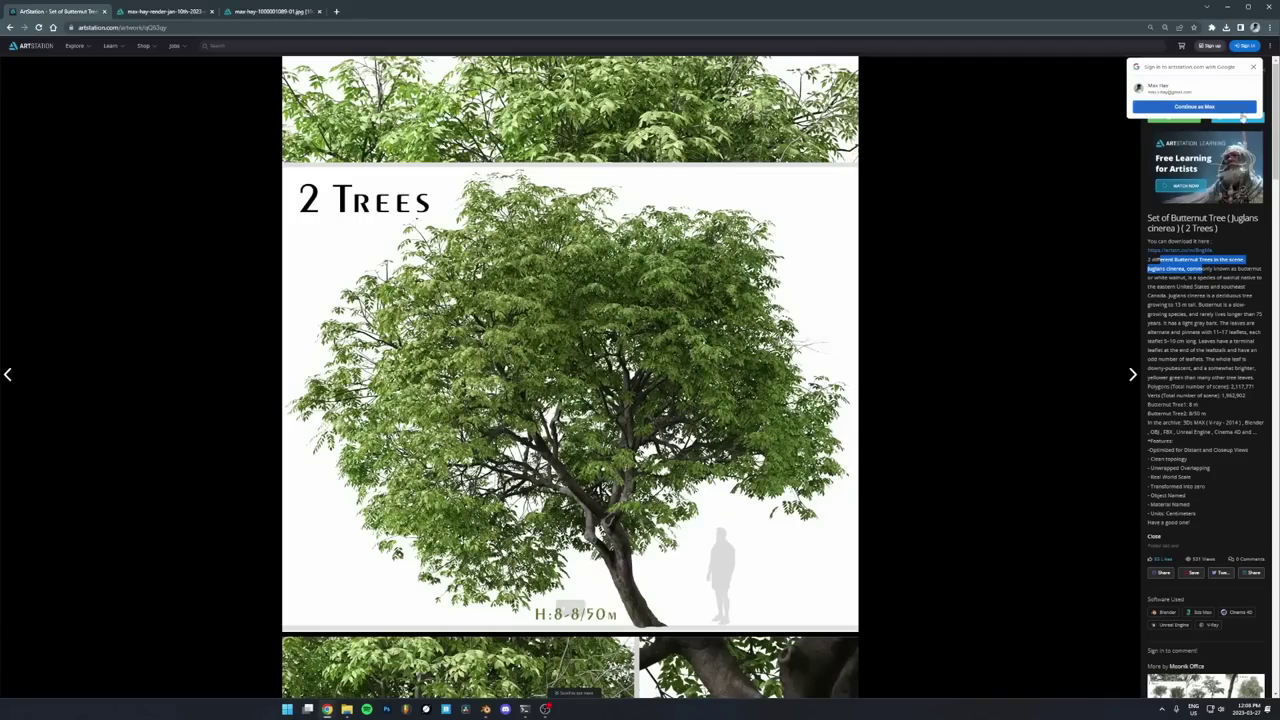
left_click(1253, 66)
left_click(1169, 74)
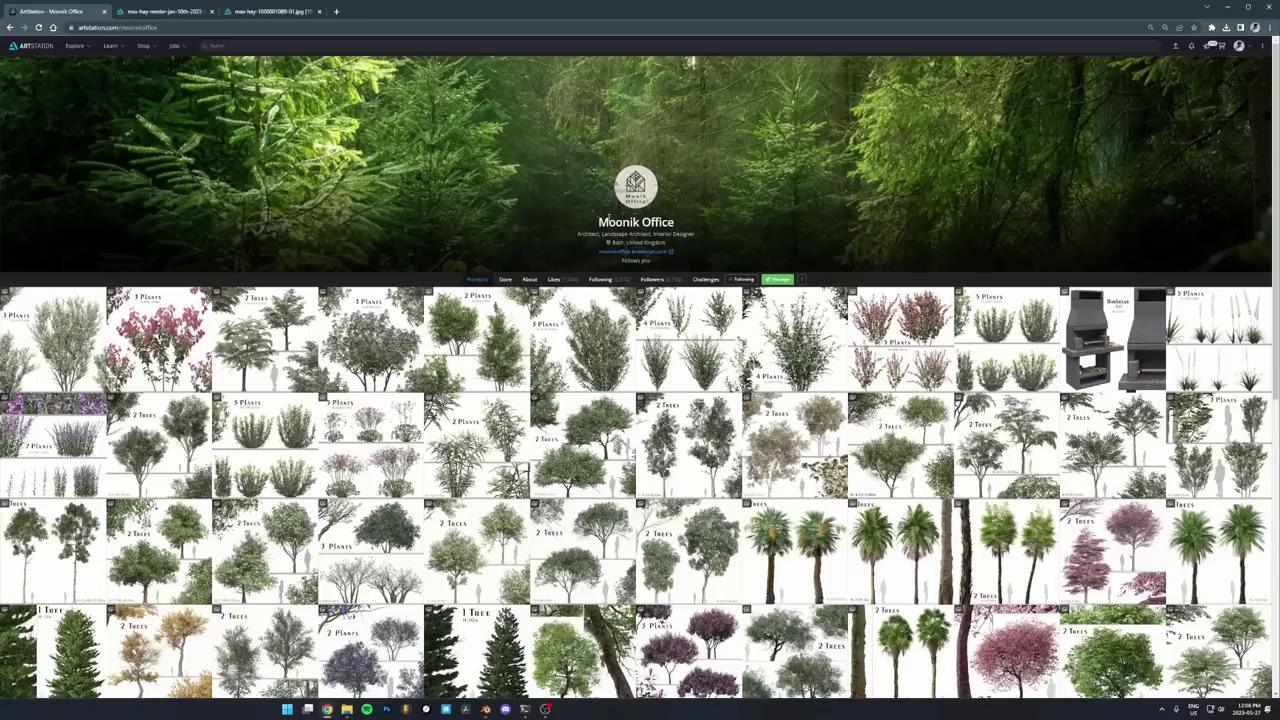
Scroll through the Moonik Office portfolio of tree and plant model sets
scroll(700, 218, "down", 1)
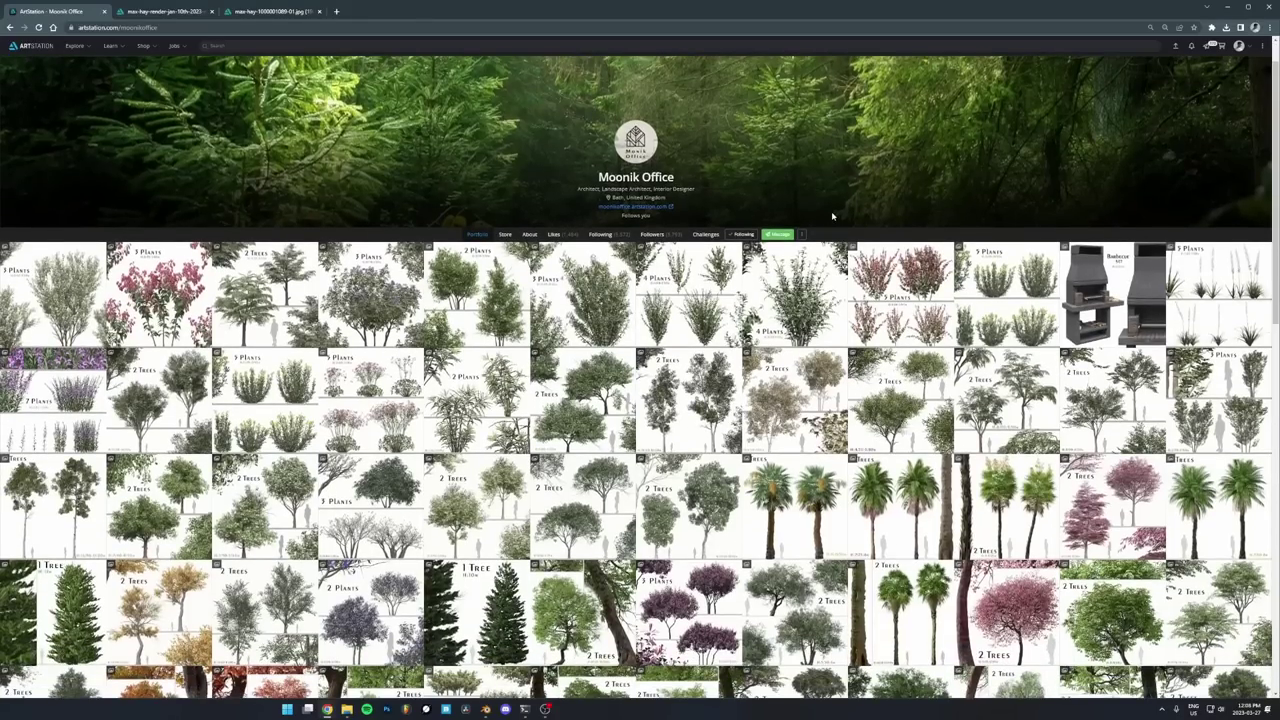
scroll(832, 215, "down", 2)
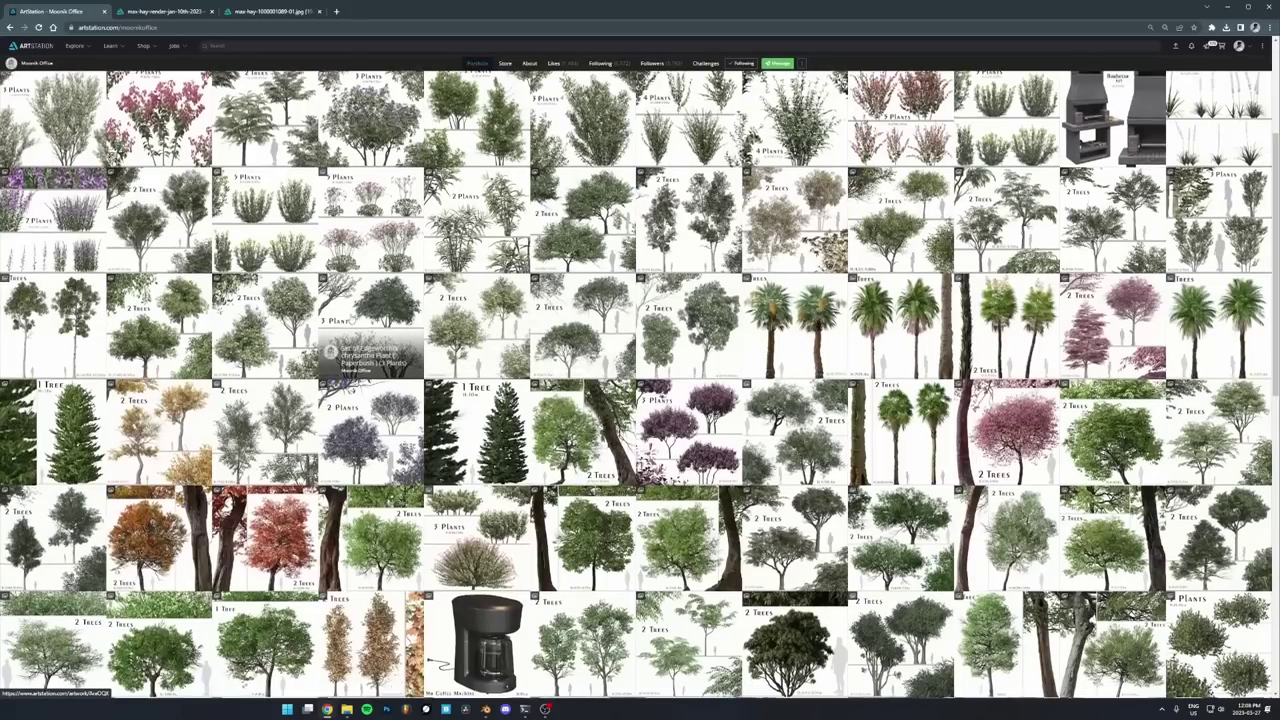
scroll(350, 320, "down", 3)
scroll(136, 445, "up", 1)
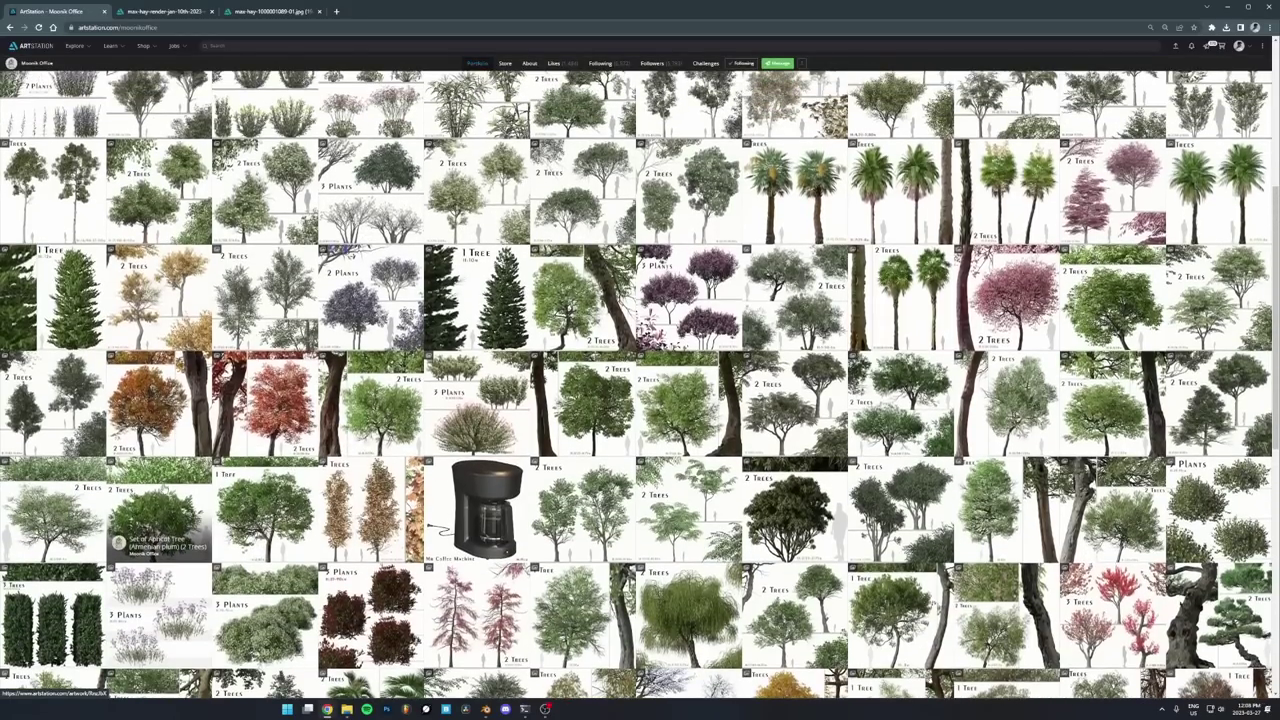
scroll(420, 505, "down", 2)
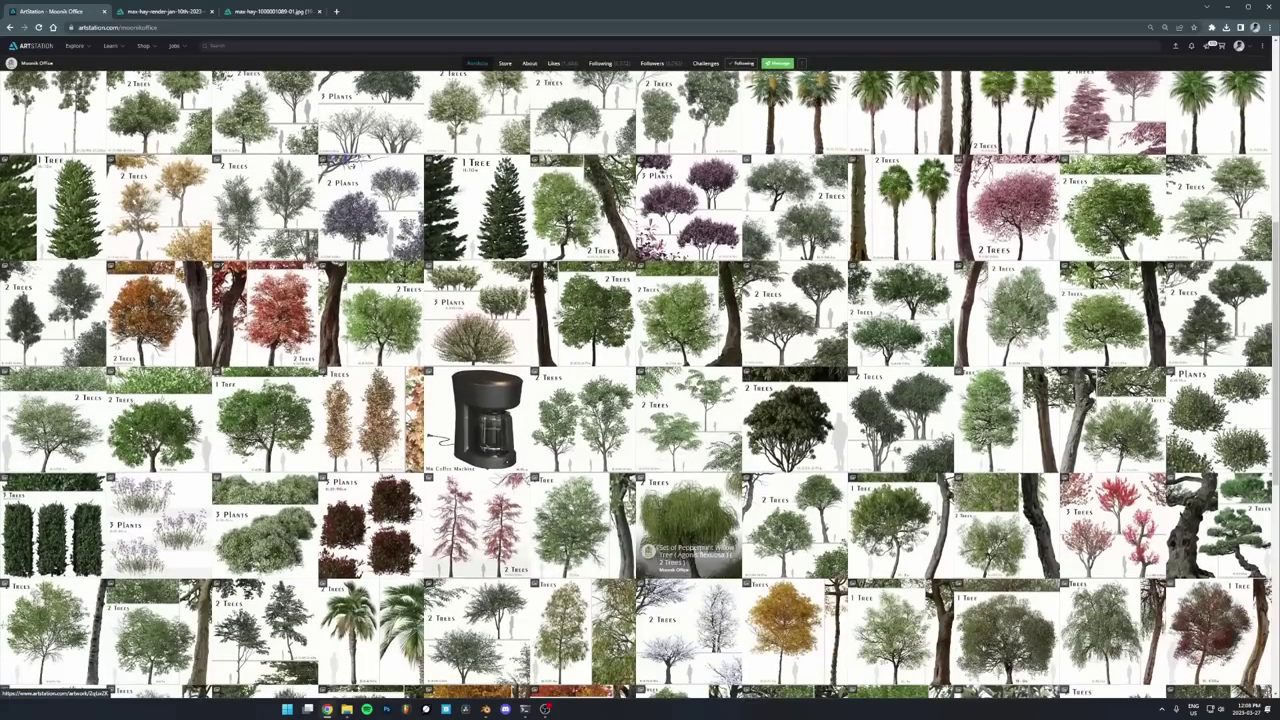
Open the Set of Apricot Tree artwork, check its $2.89 marketplace price, and close that listing
left_click(170, 435)
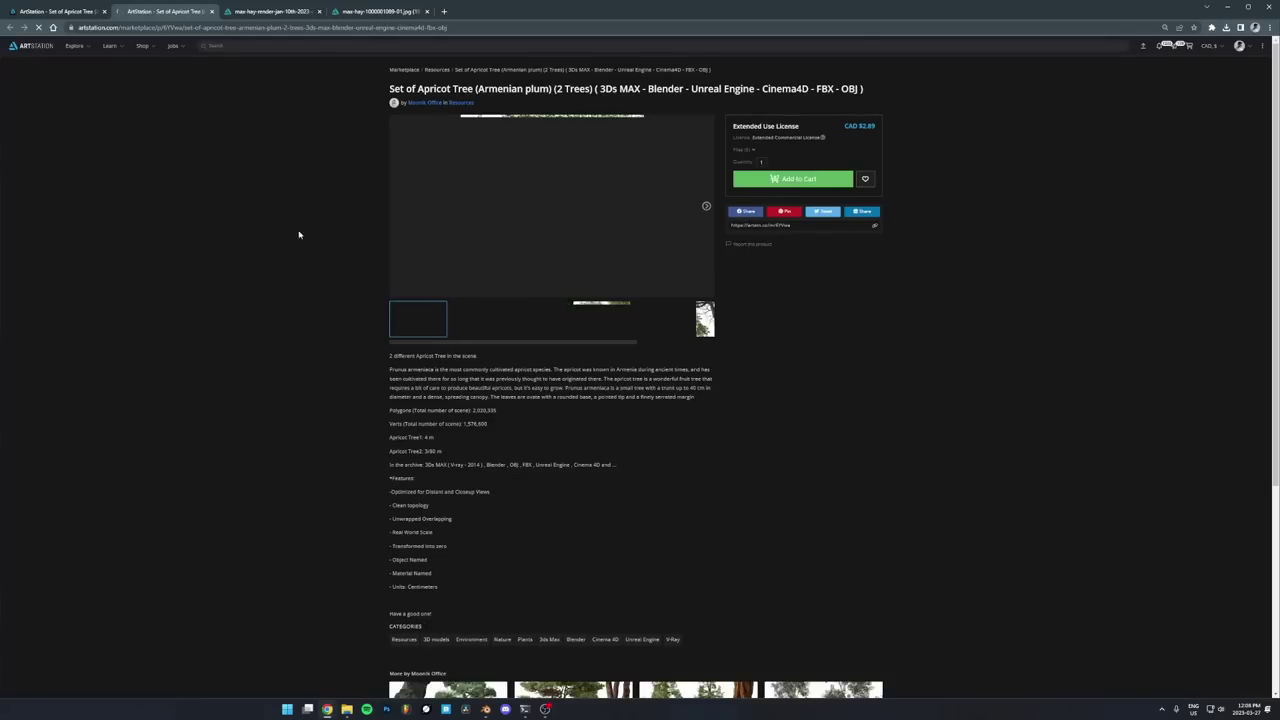
left_click_drag(861, 124, 876, 126)
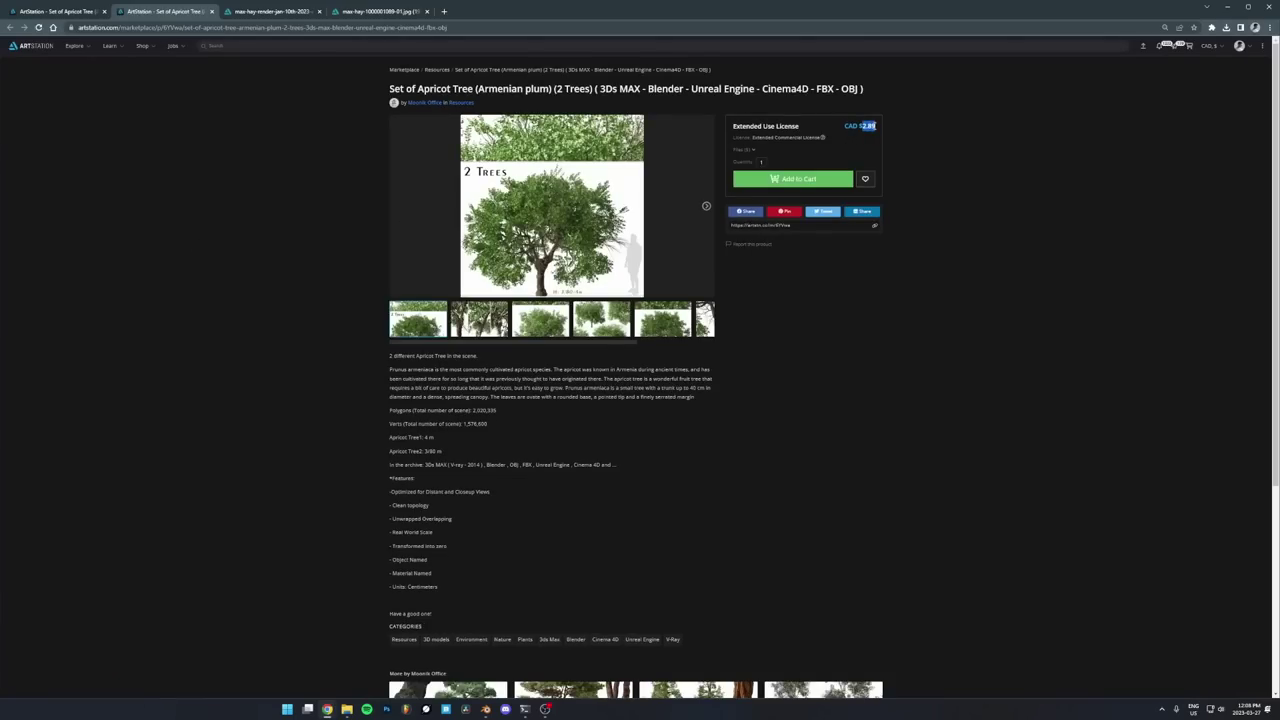
left_click(790, 142)
left_click(81, 14)
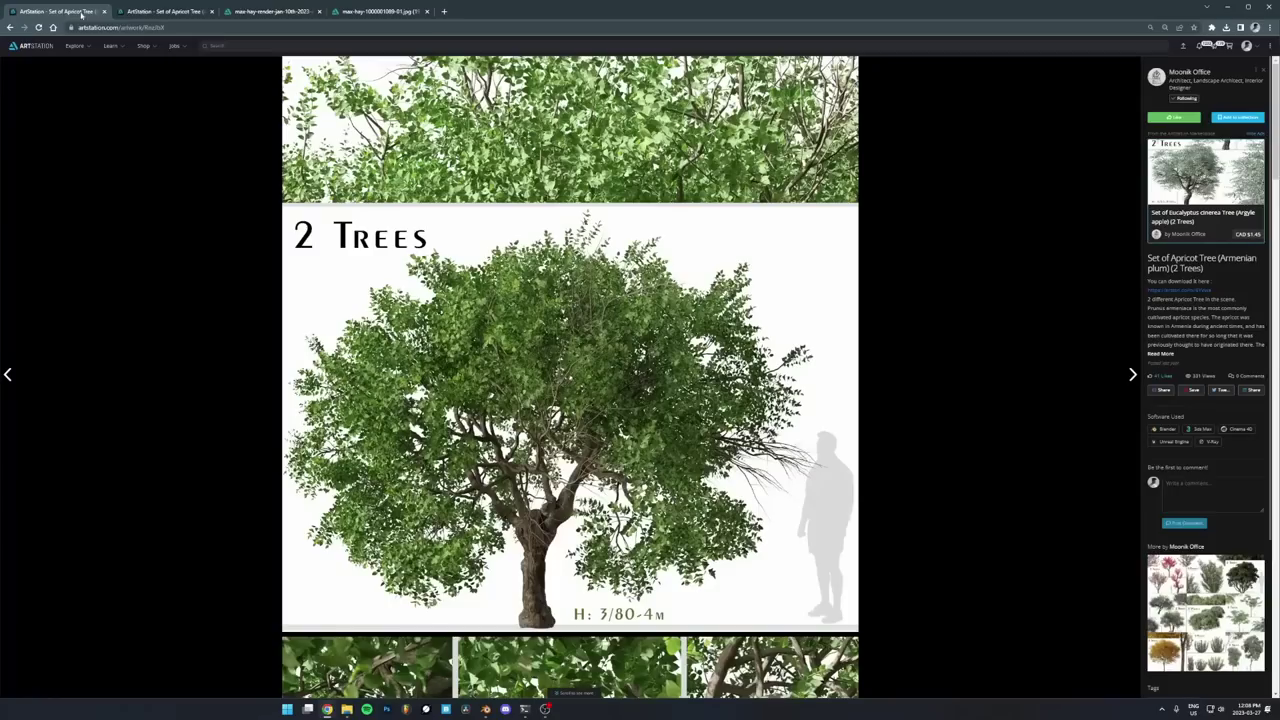
left_click(214, 14)
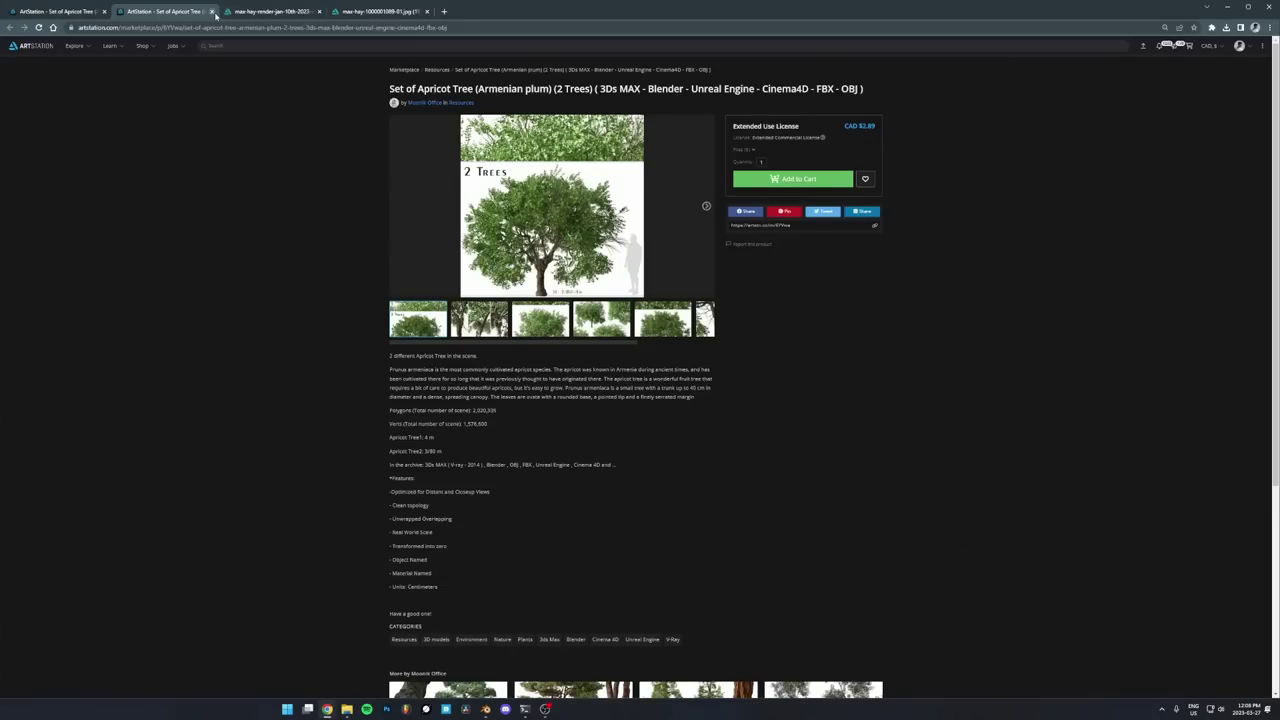
left_click(68, 12)
left_click(211, 11)
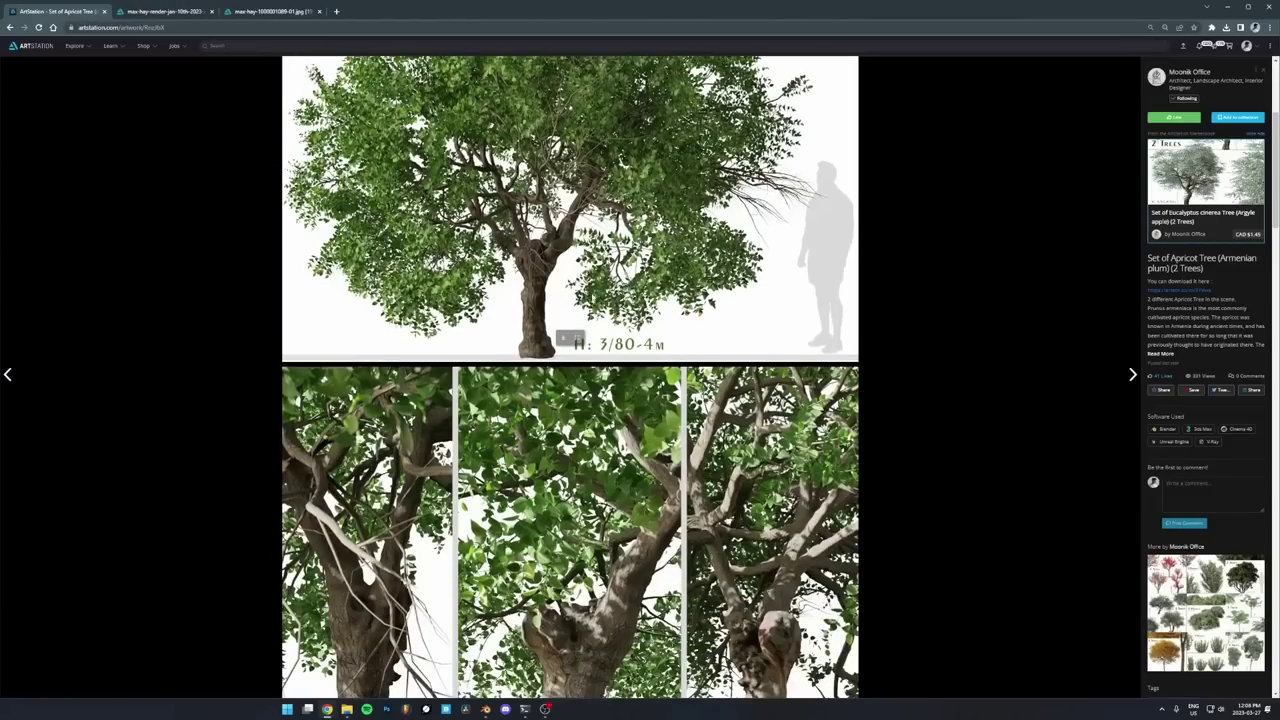
Scroll through the apricot tree and trunk images, then switch to the pyramid forest render
scroll(570, 378, "down", 8)
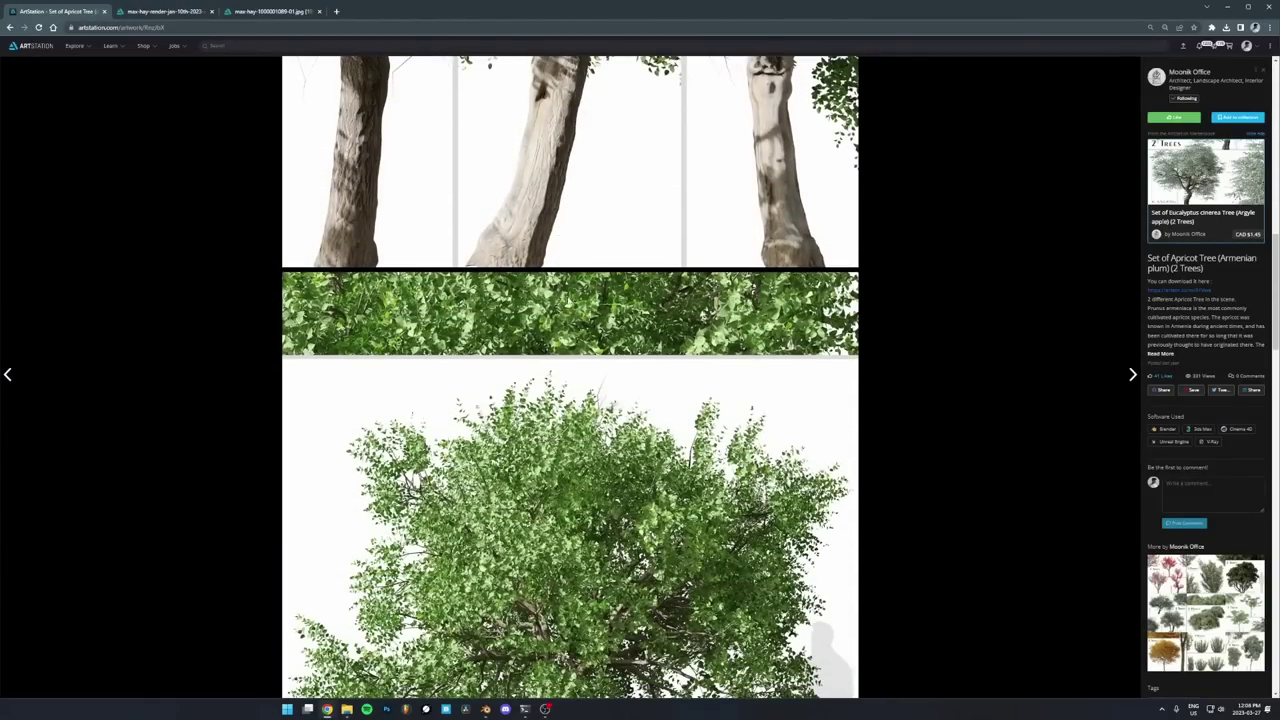
scroll(570, 378, "down", 2)
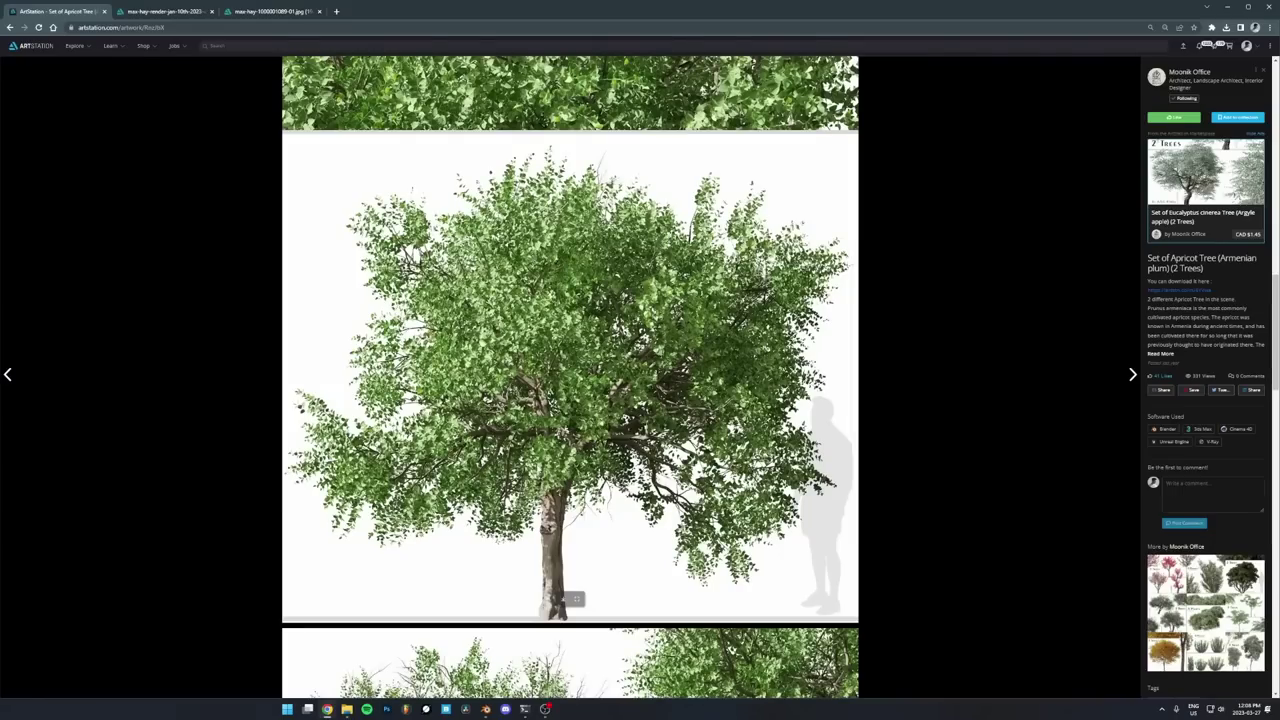
scroll(570, 378, "up", 6)
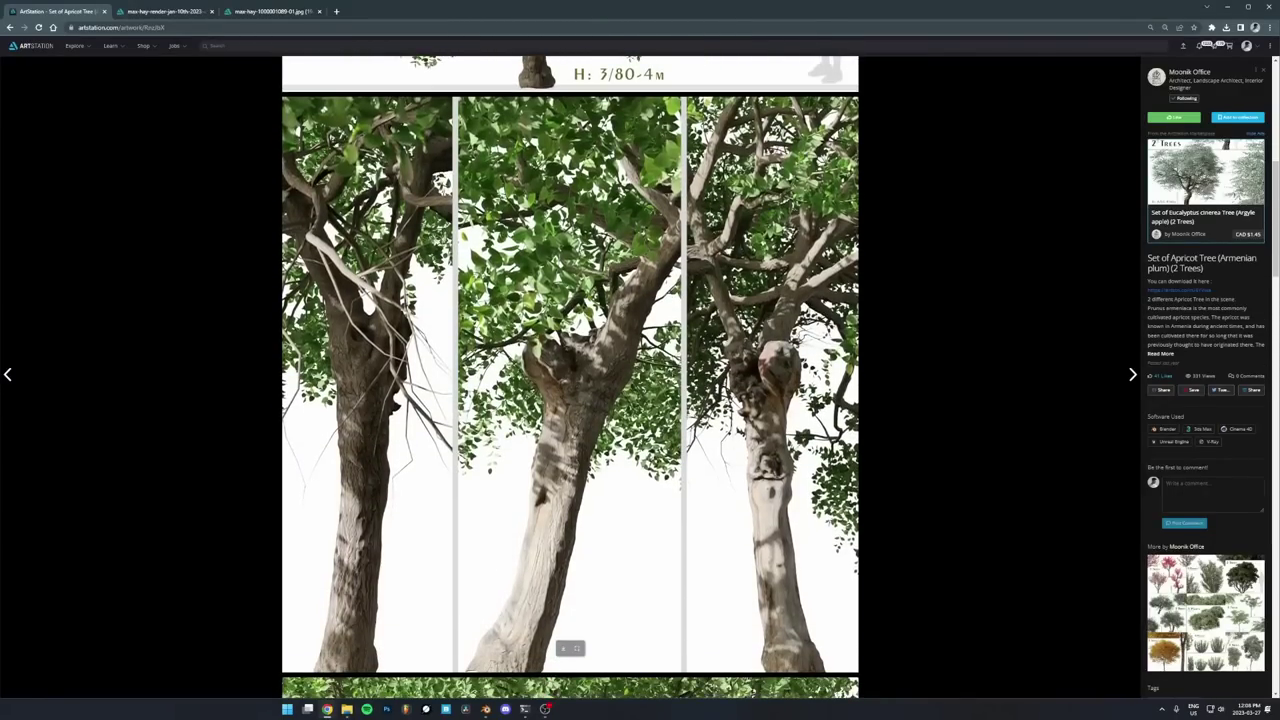
scroll(570, 378, "up", 3)
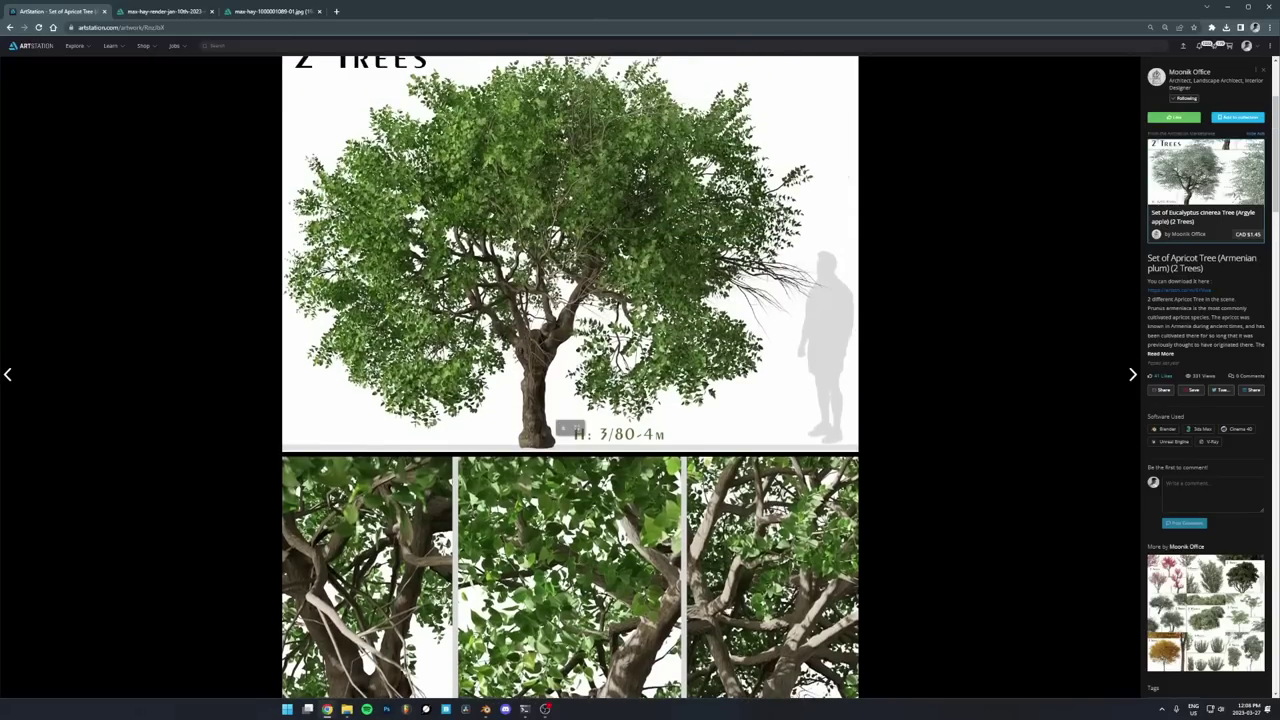
scroll(570, 378, "up", 1)
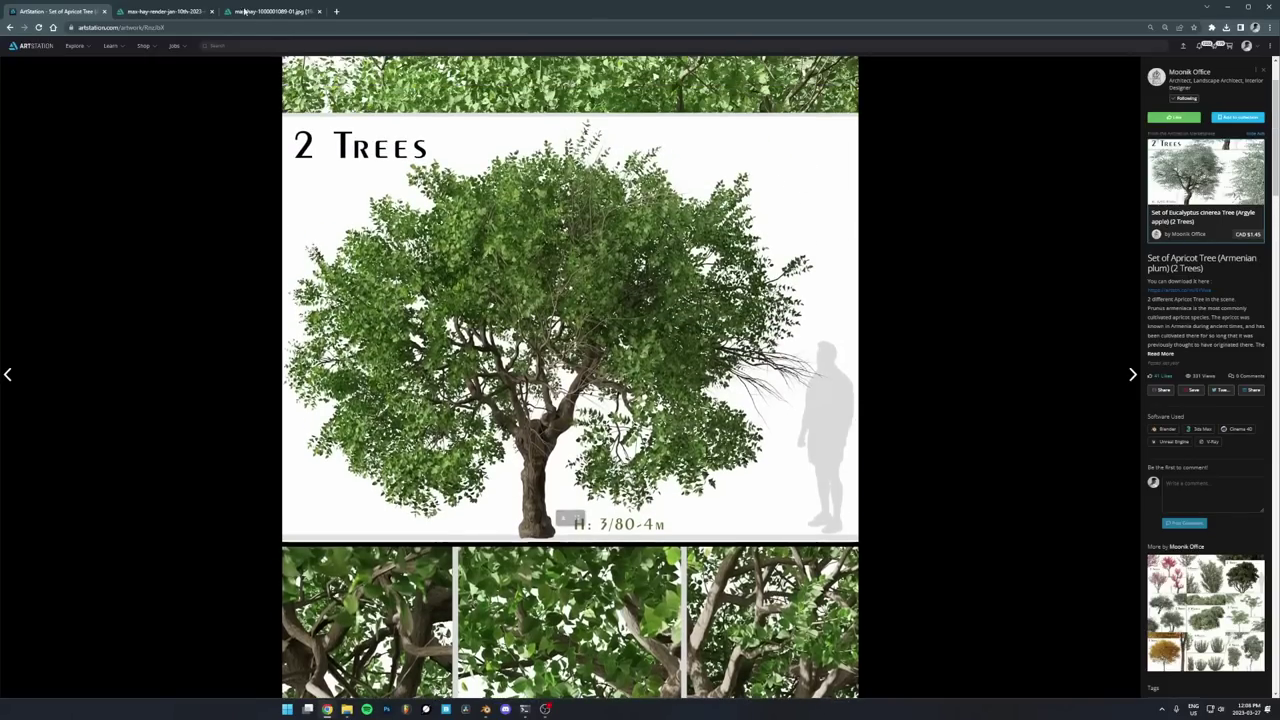
left_click(165, 11)
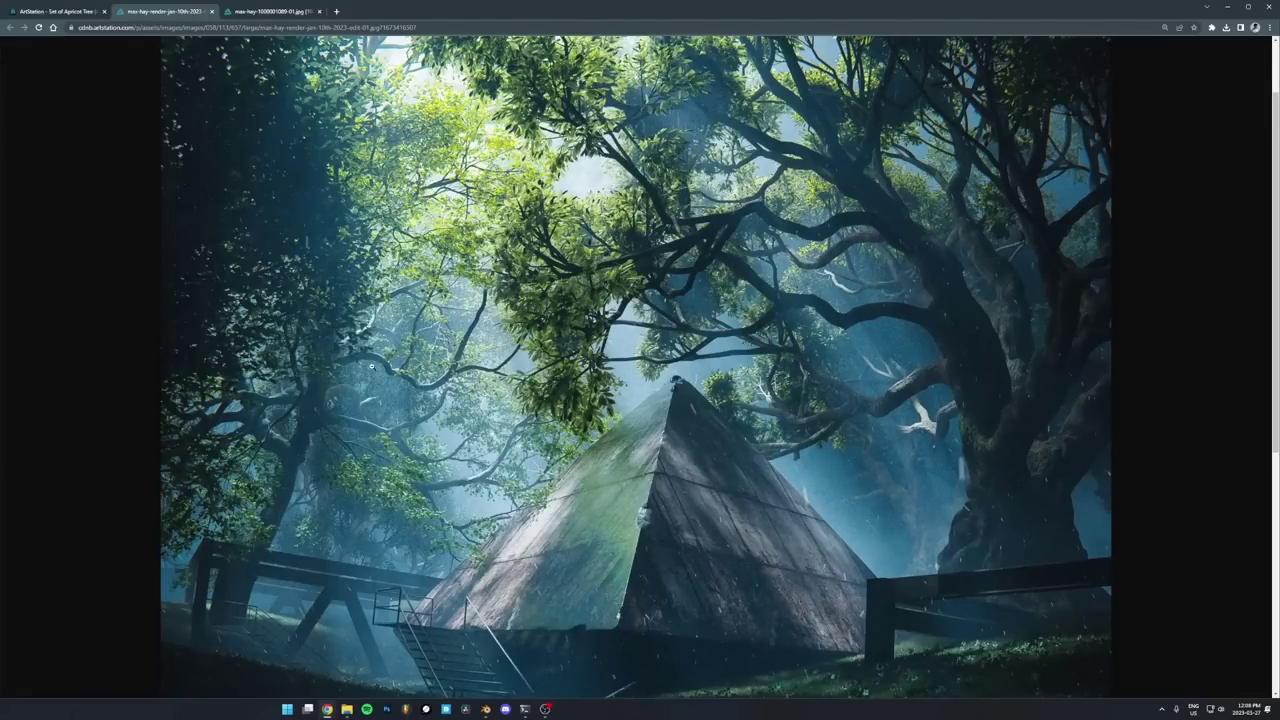
Flip between the apricot tree page, the jungle temple render and the pyramid forest render
left_click(59, 12)
left_click(175, 11)
left_click(250, 14)
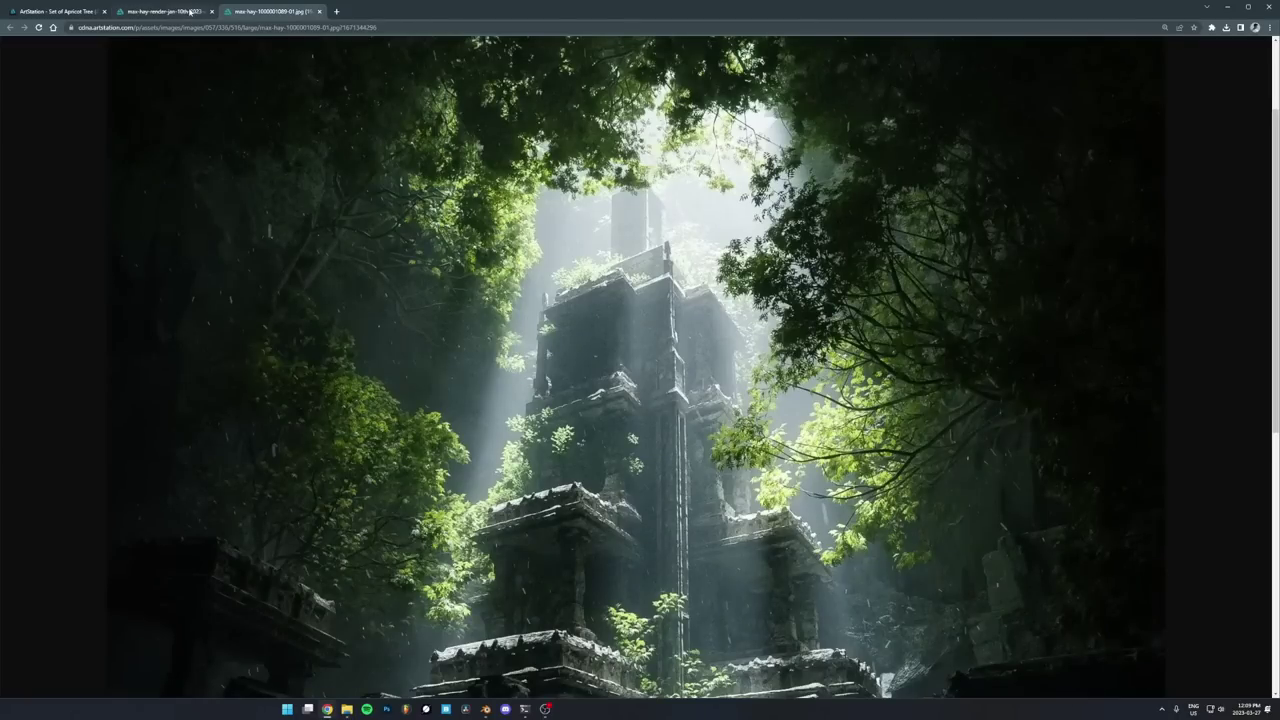
left_click(190, 12)
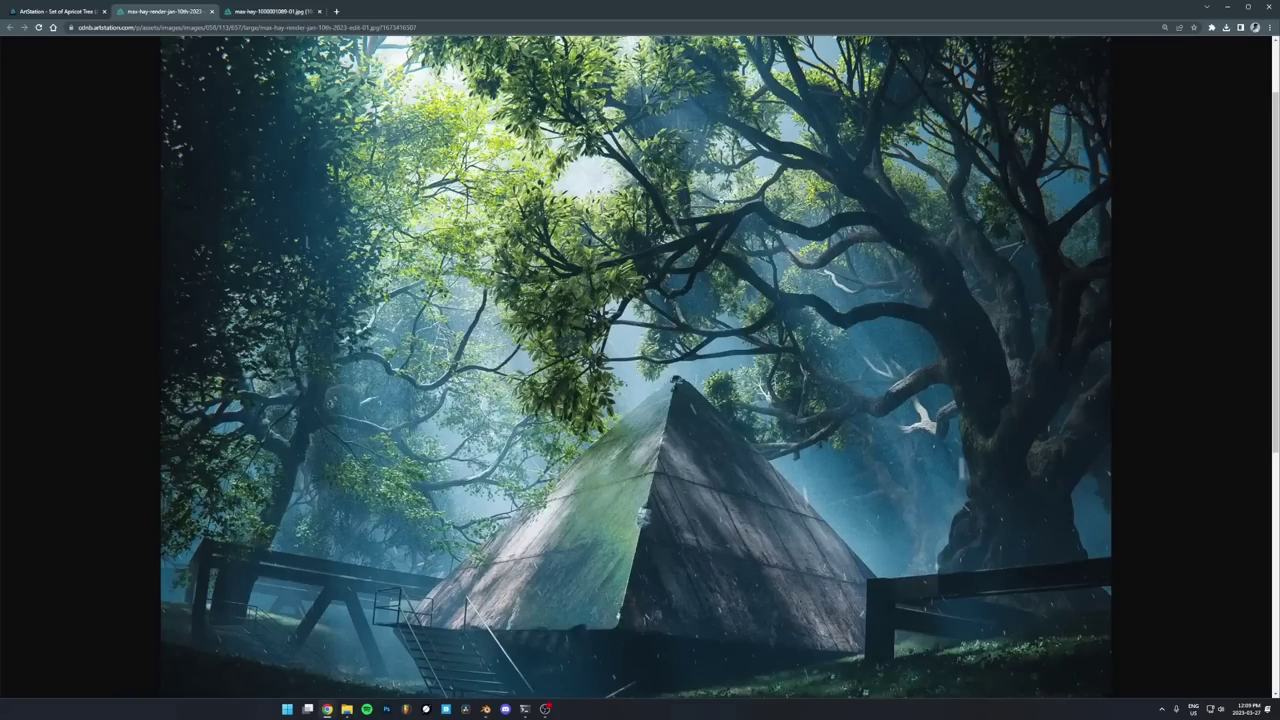
Go from the apricot tree artwork back to the Moonik Office profile and scroll its portfolio grid
left_click(60, 11)
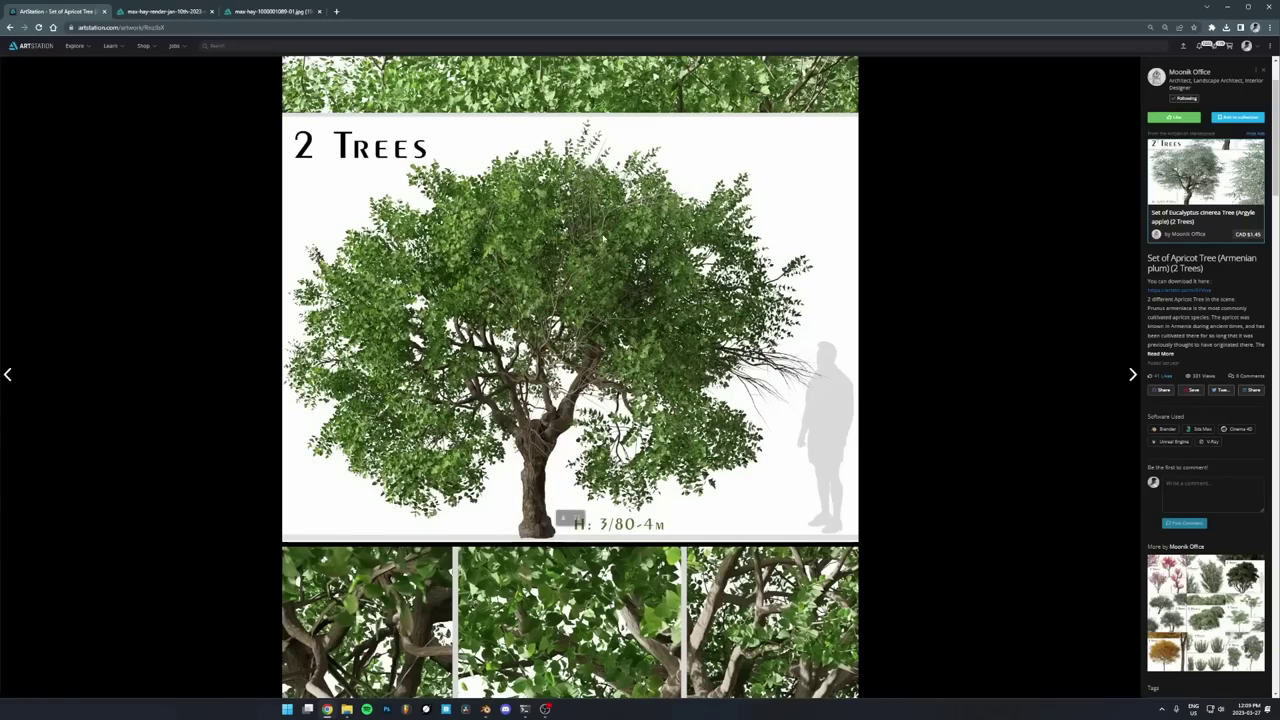
scroll(12, 46, "down", 3)
left_click(10, 27)
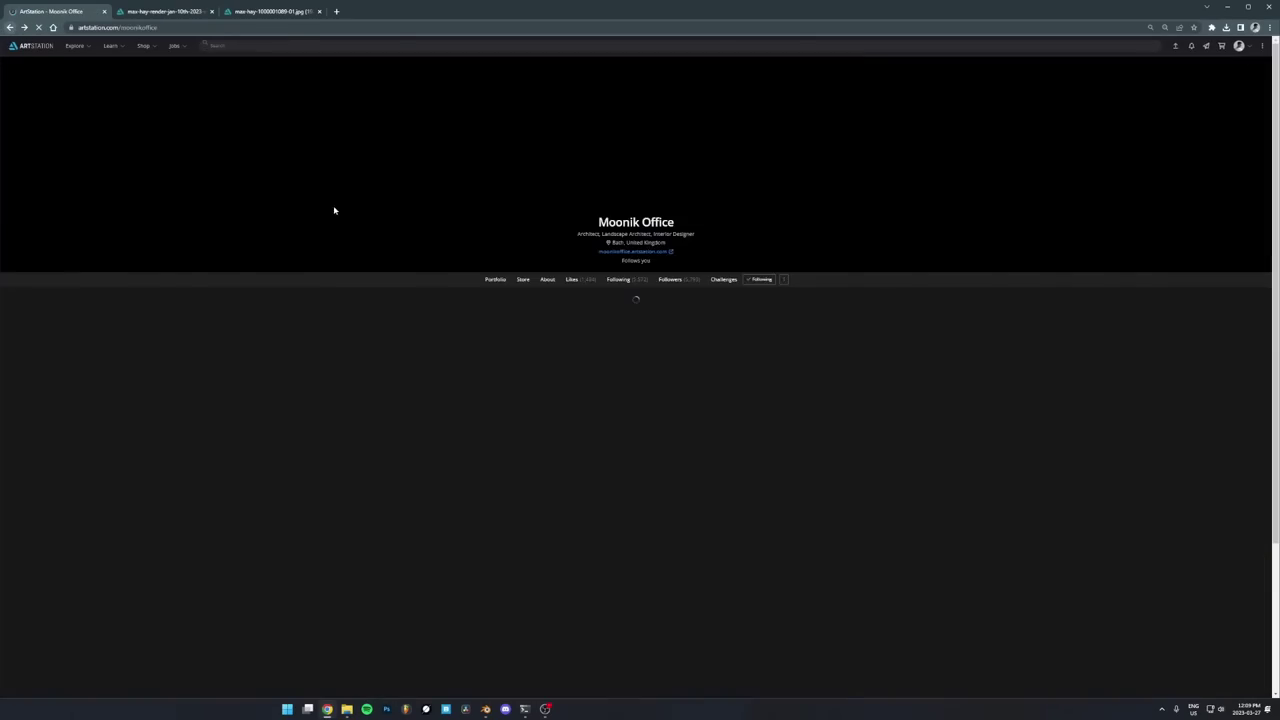
scroll(739, 353, "down", 3)
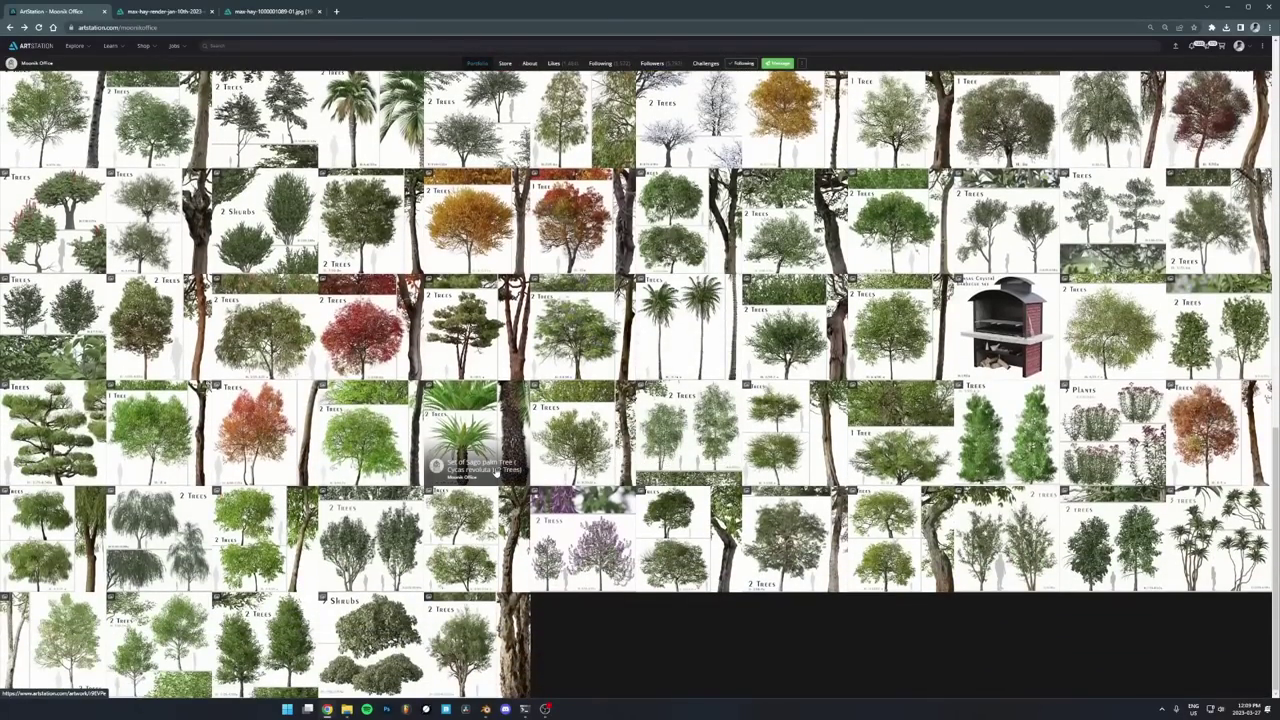
scroll(880, 400, "up", 1)
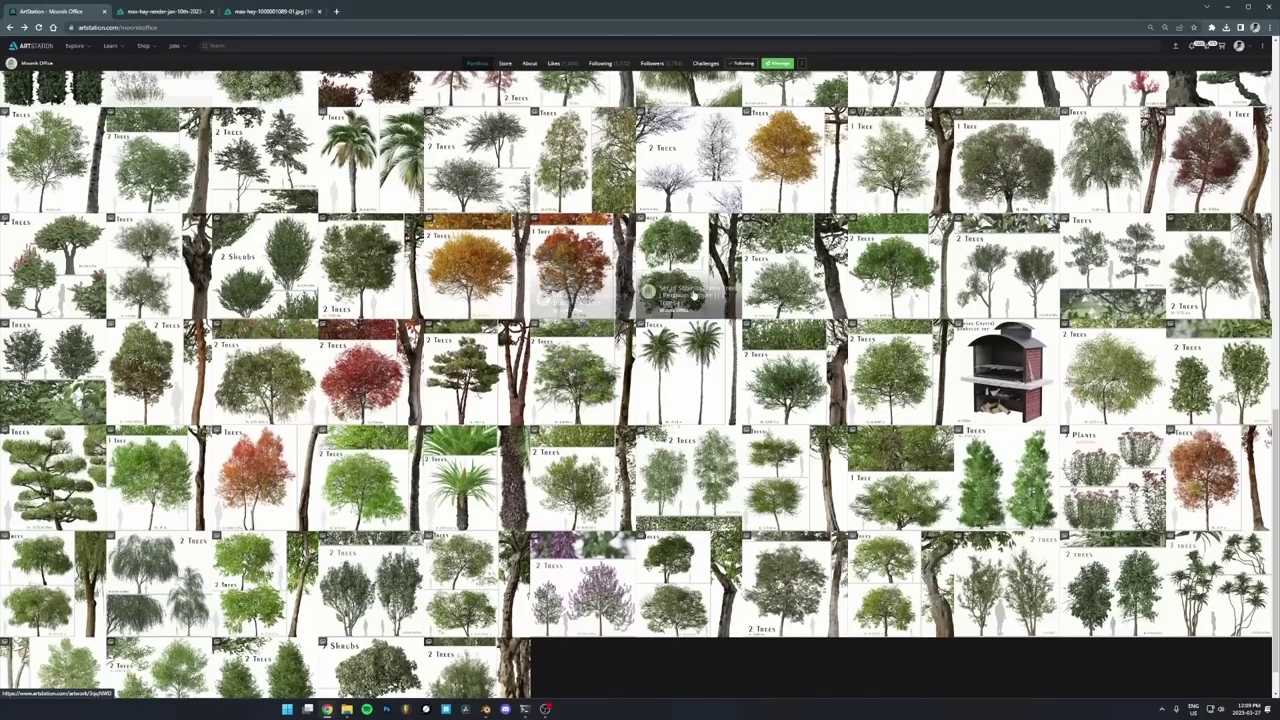
scroll(632, 270, "up", 5)
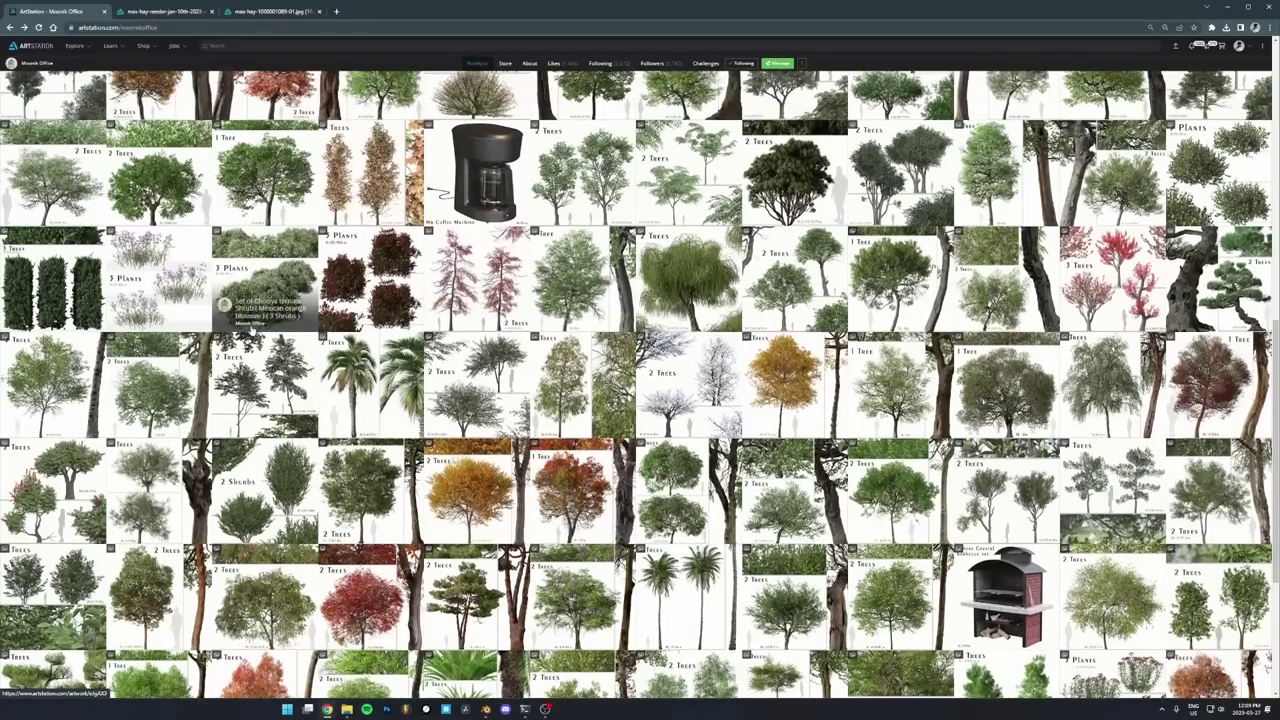
Bring Blender back to the front and make the asset library panel taller
left_click(486, 709)
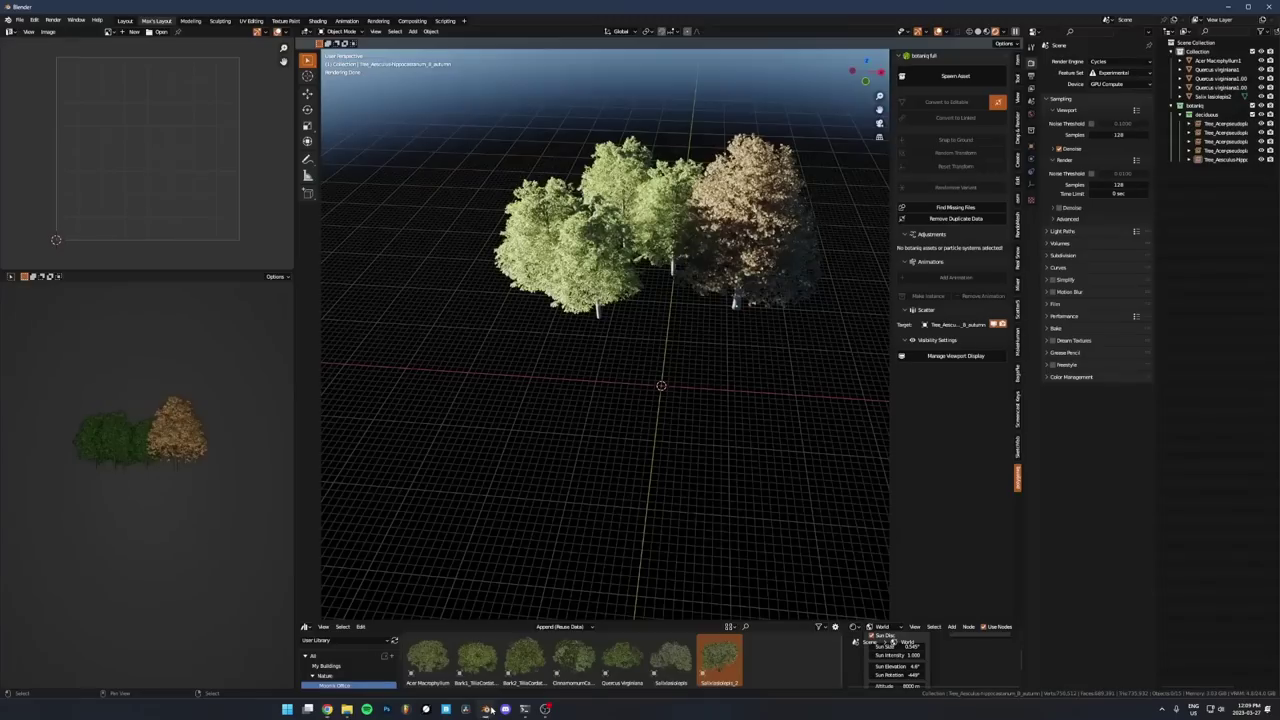
scroll(563, 480, "up", 4)
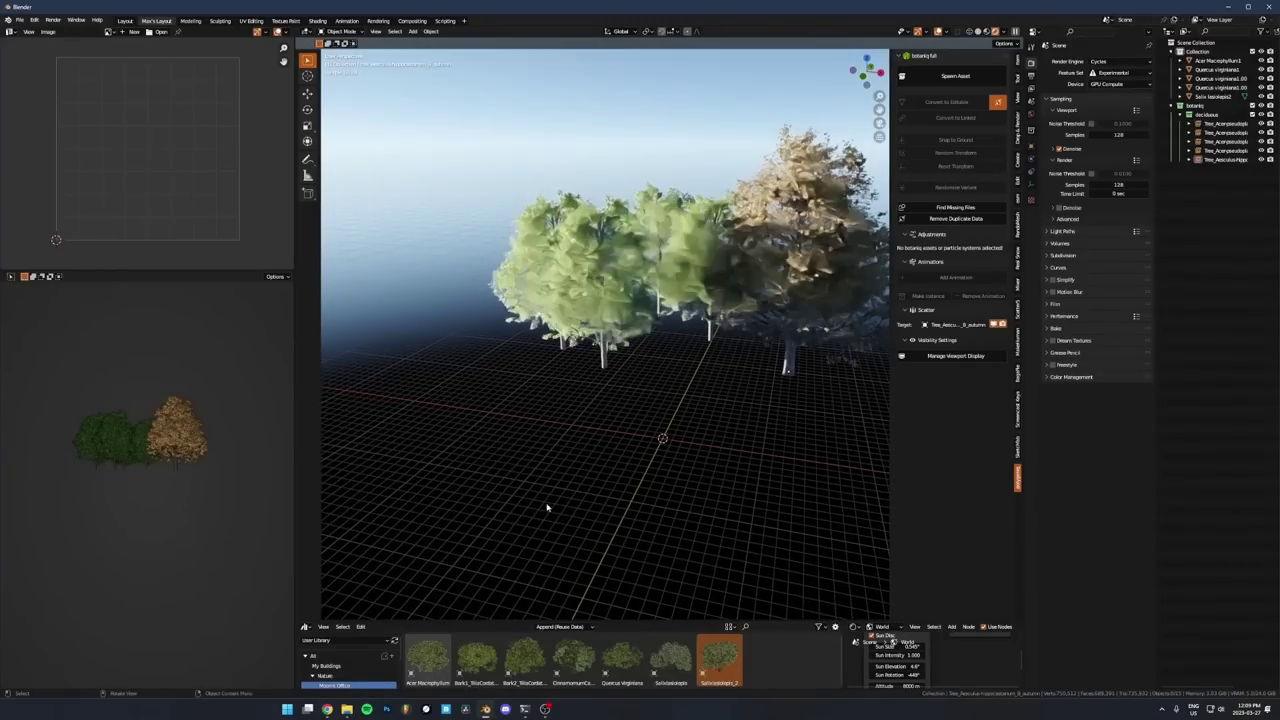
left_click_drag(486, 626, 486, 570)
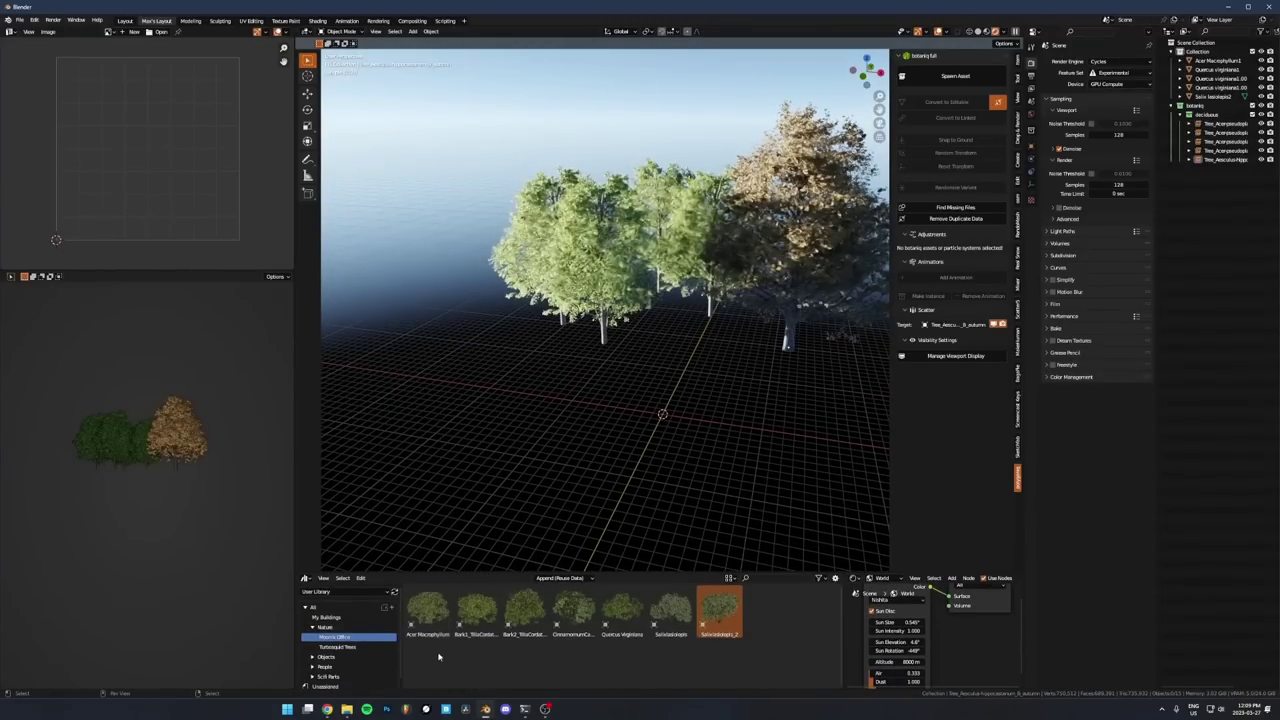
Browse the volume tree assets, such as Quercus Virginiana, and settle on the Cinnamomum tree
left_click(428, 610)
left_click(477, 610)
left_click(526, 610)
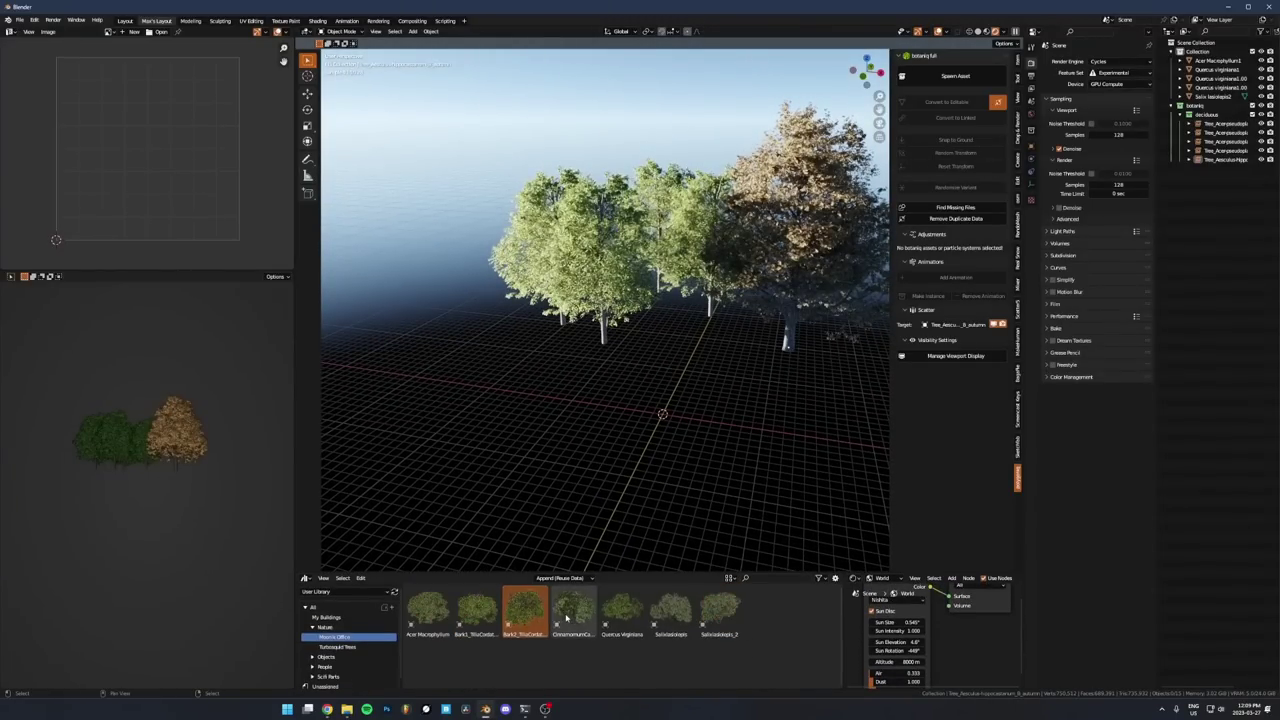
left_click(574, 610)
left_click(622, 610)
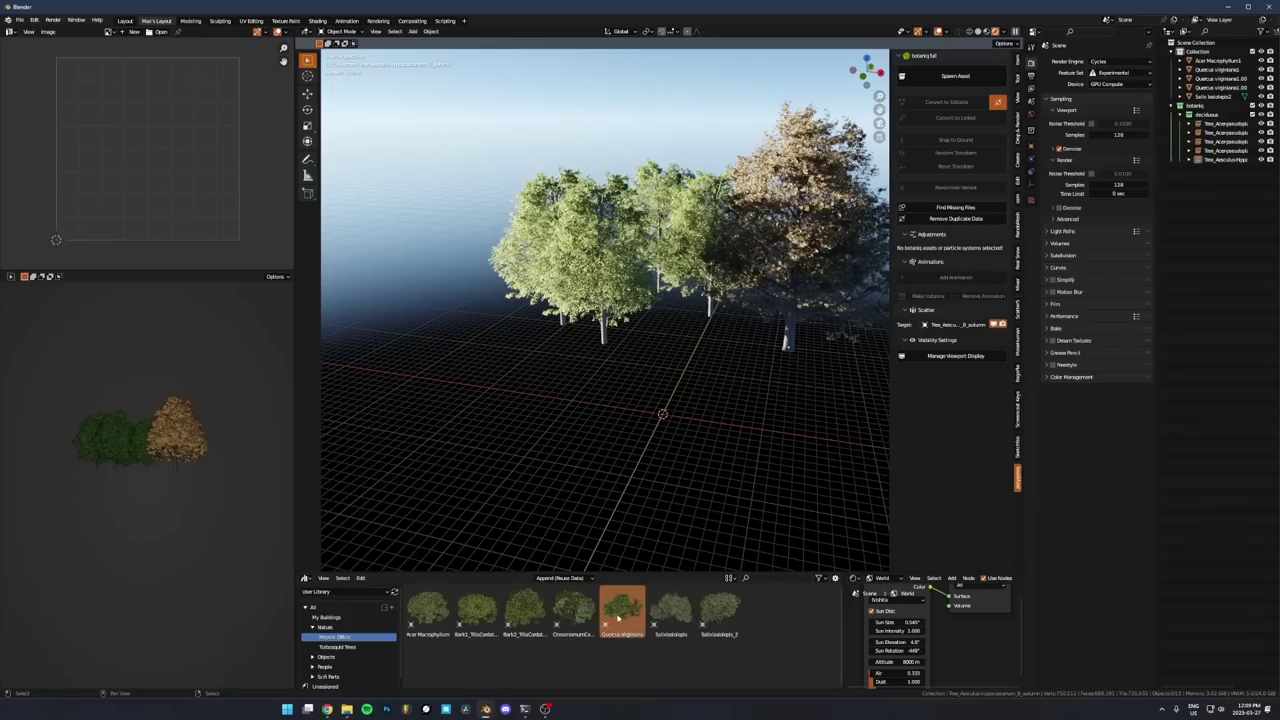
left_click(576, 614)
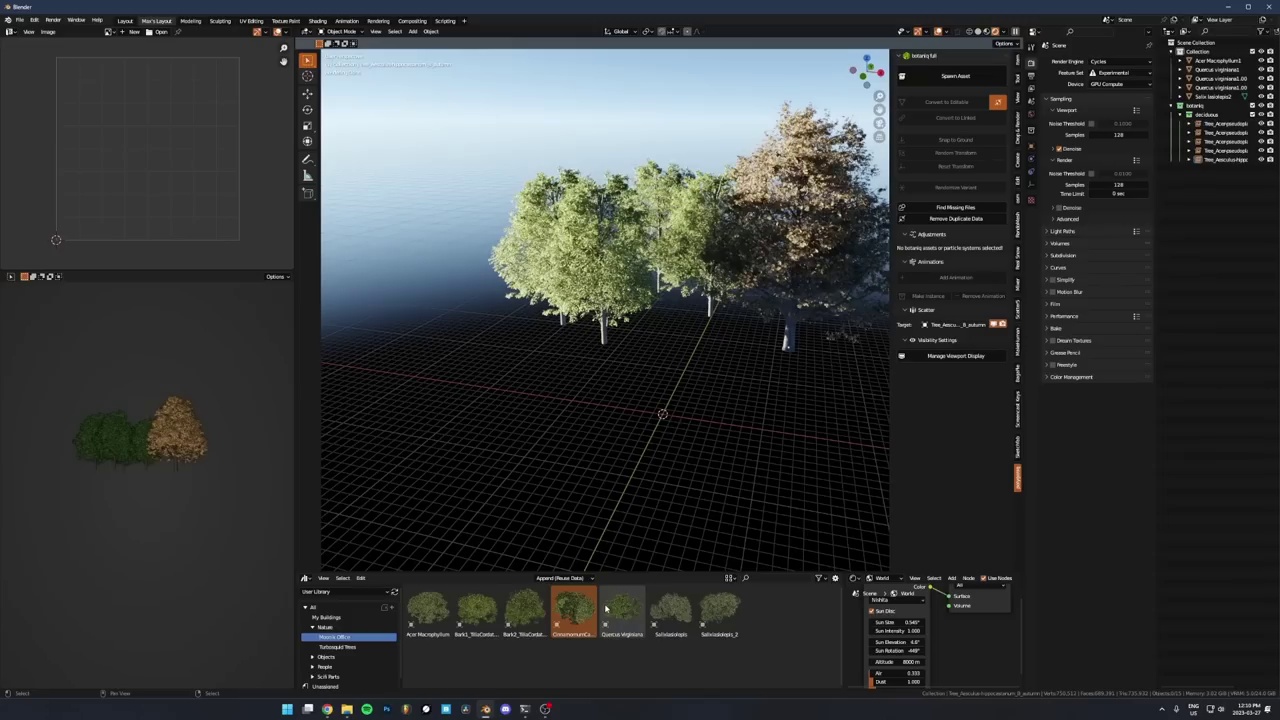
left_click(605, 628)
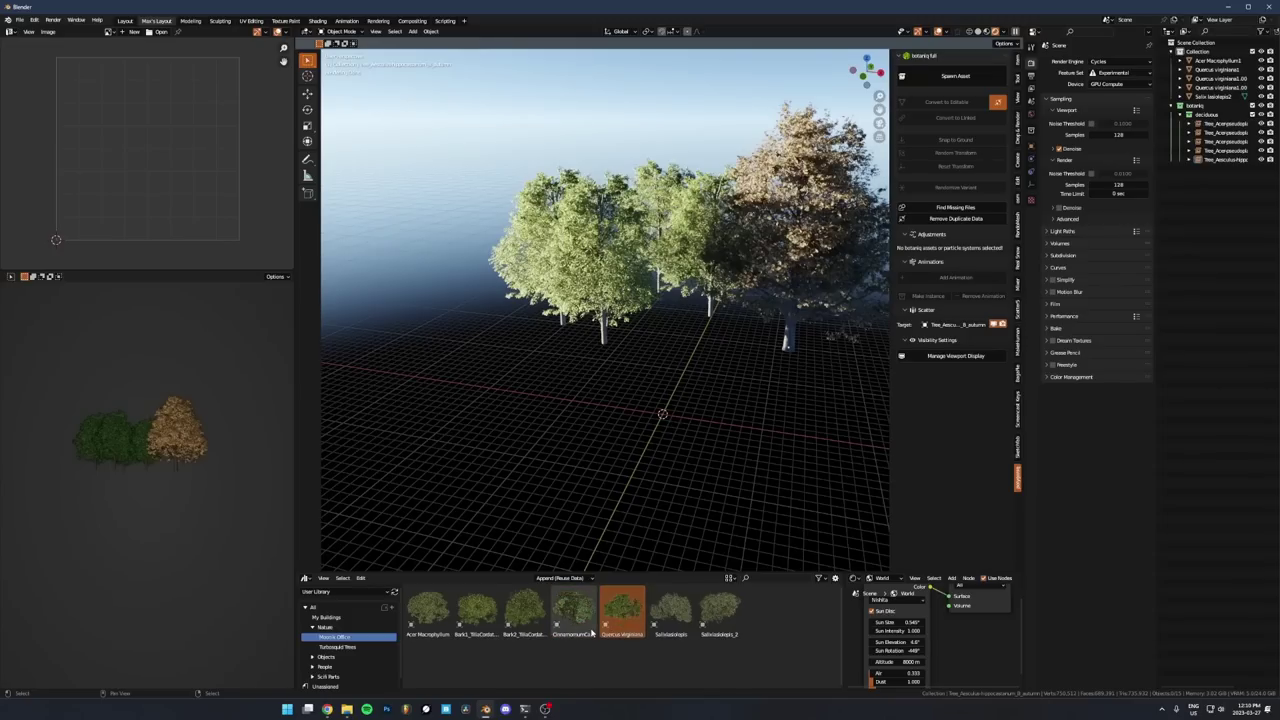
left_click(579, 615)
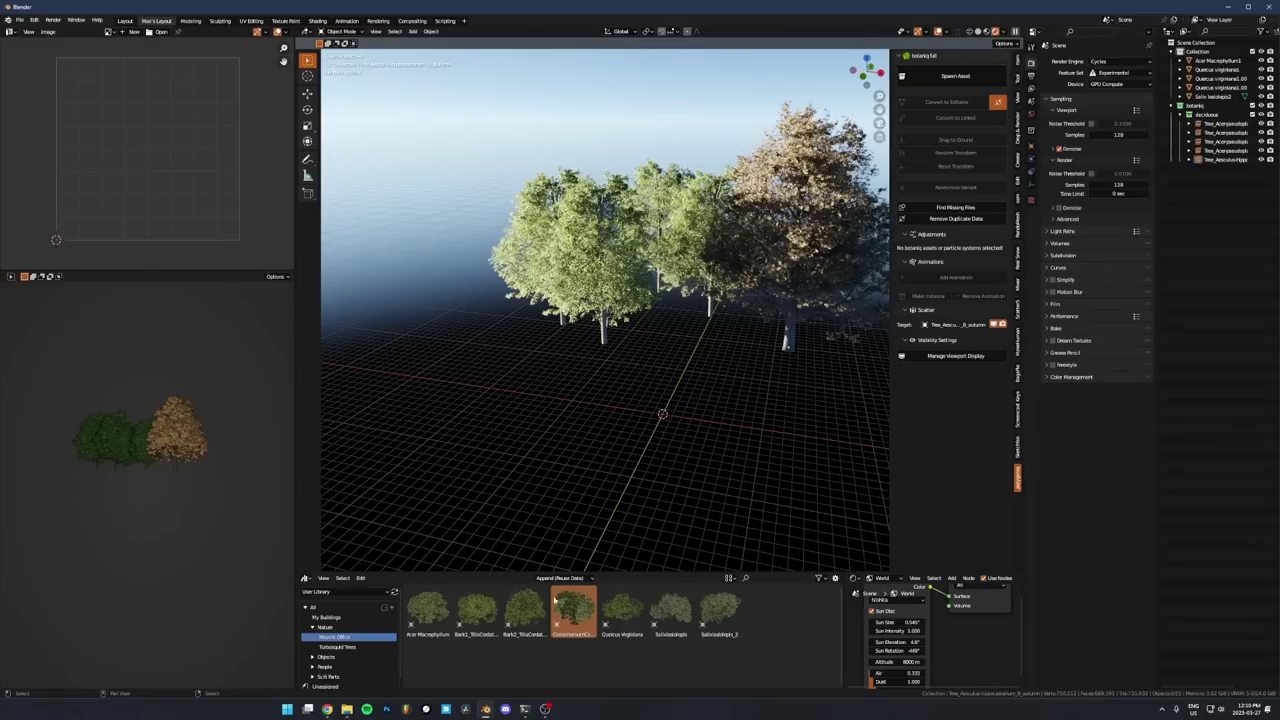
Drag the Cinnamomum camphora tree into the scene and orbit around it
left_click_drag(577, 622, 650, 437)
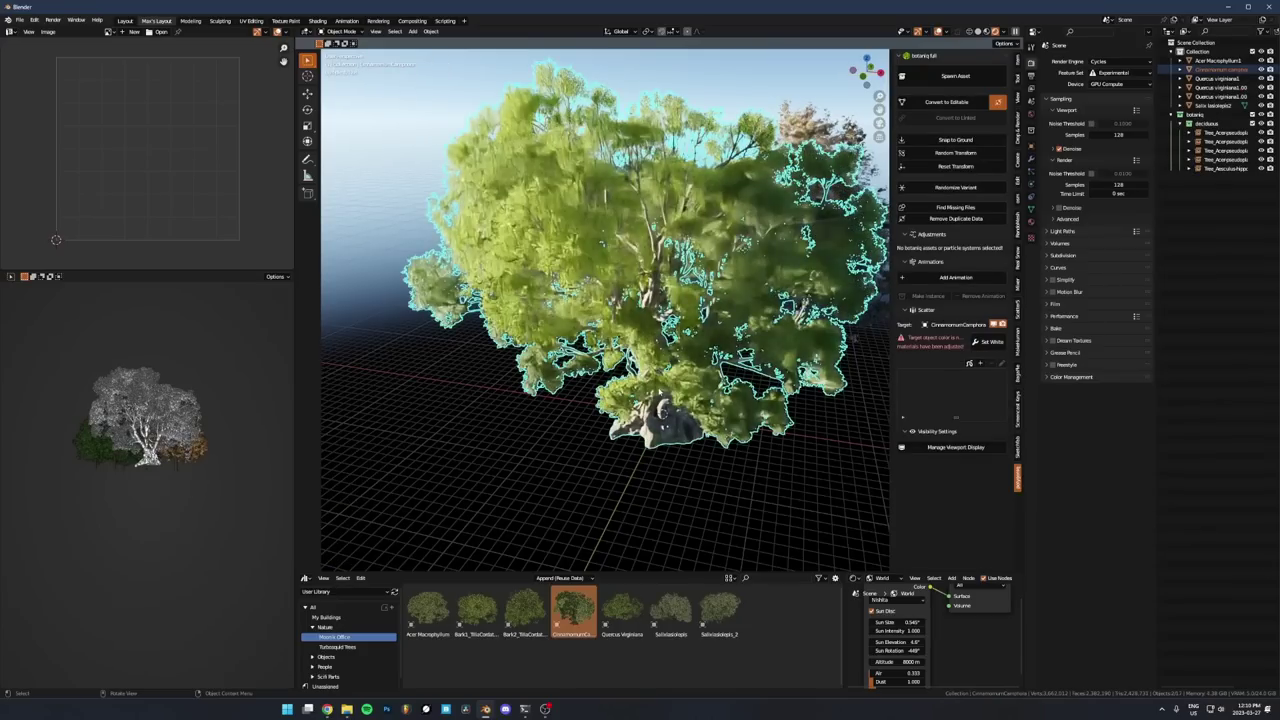
left_click(672, 400)
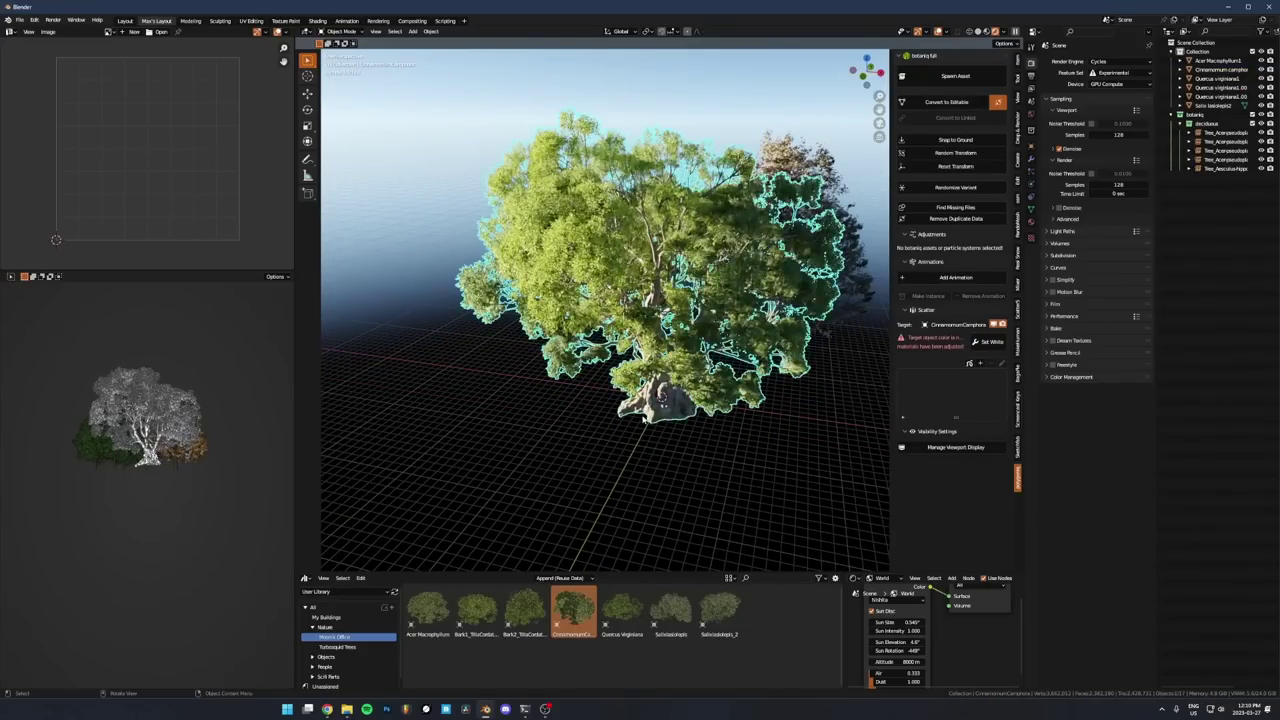
middle_click_drag(672, 400, 570, 593)
left_click(774, 410)
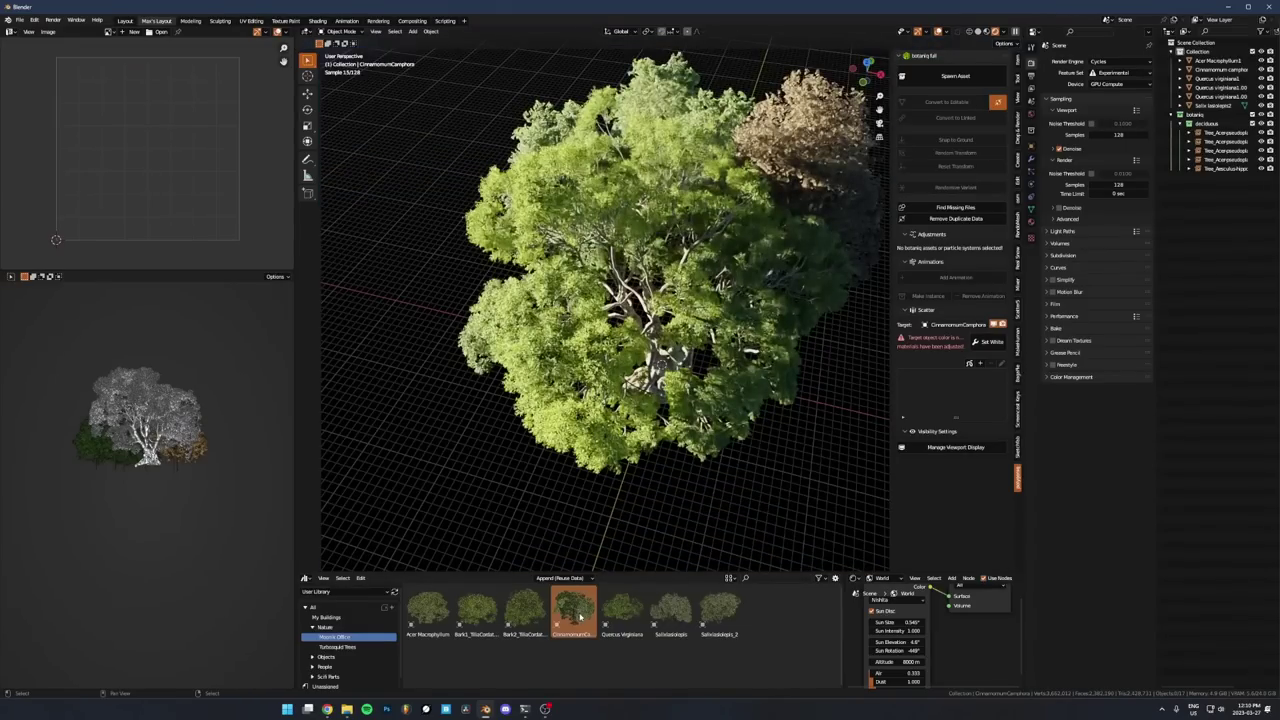
middle_click_drag(597, 400, 700, 300)
left_click(597, 183)
scroll(780, 337, "up", 4)
left_click(780, 337)
middle_click_drag(780, 337, 476, 638)
Drag the Acer Macrophyllum tree into the scene beside the Cinnamomum
left_click(428, 610)
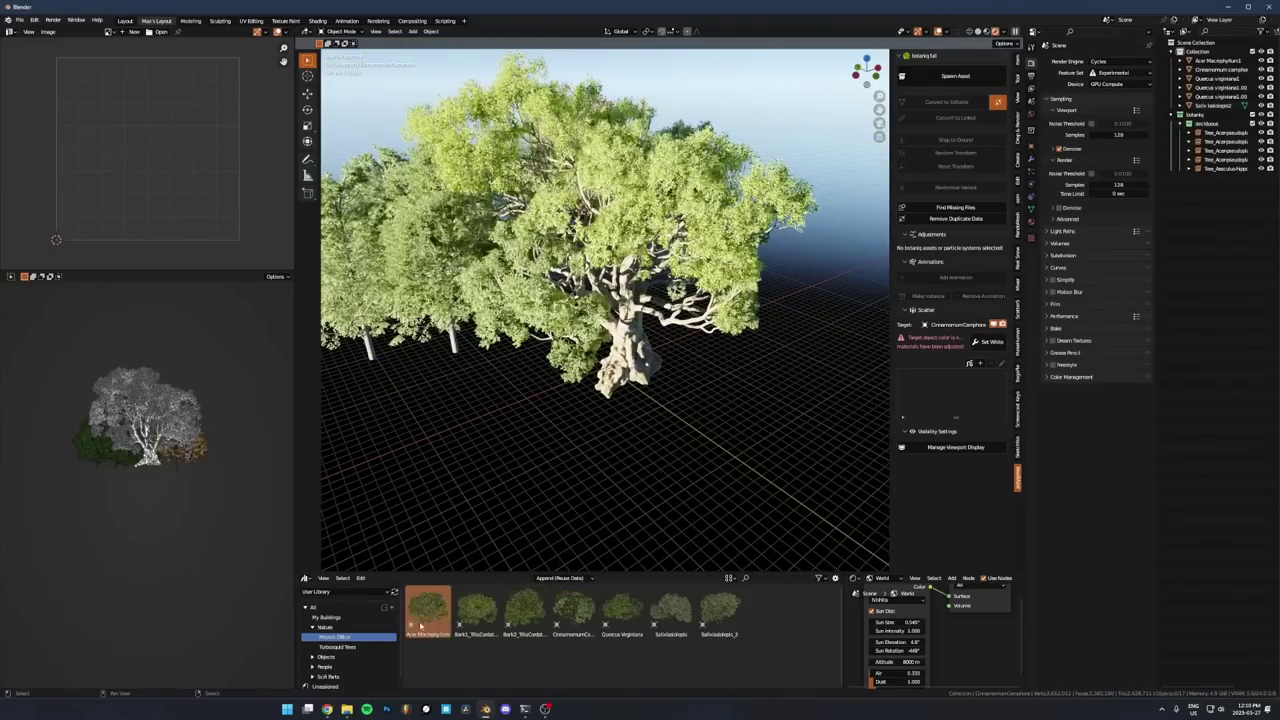
left_click_drag(428, 610, 730, 473)
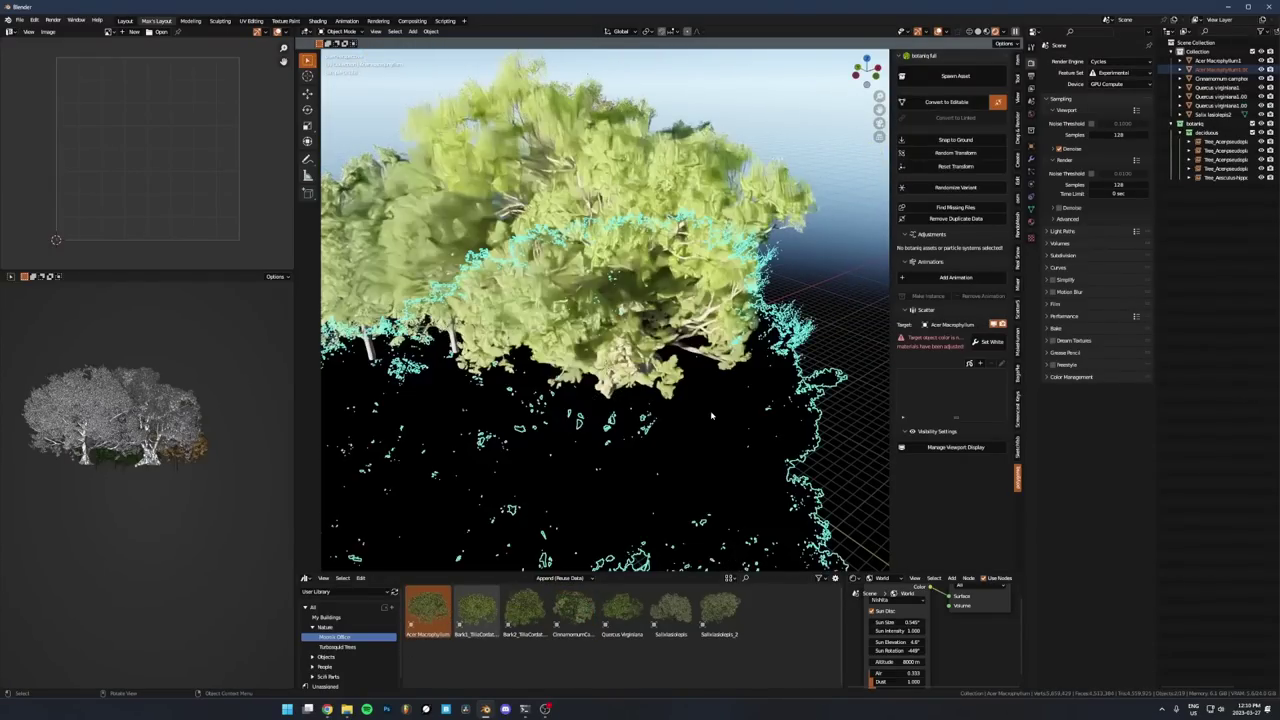
middle_click_drag(730, 473, 661, 392)
scroll(648, 380, "down", 5)
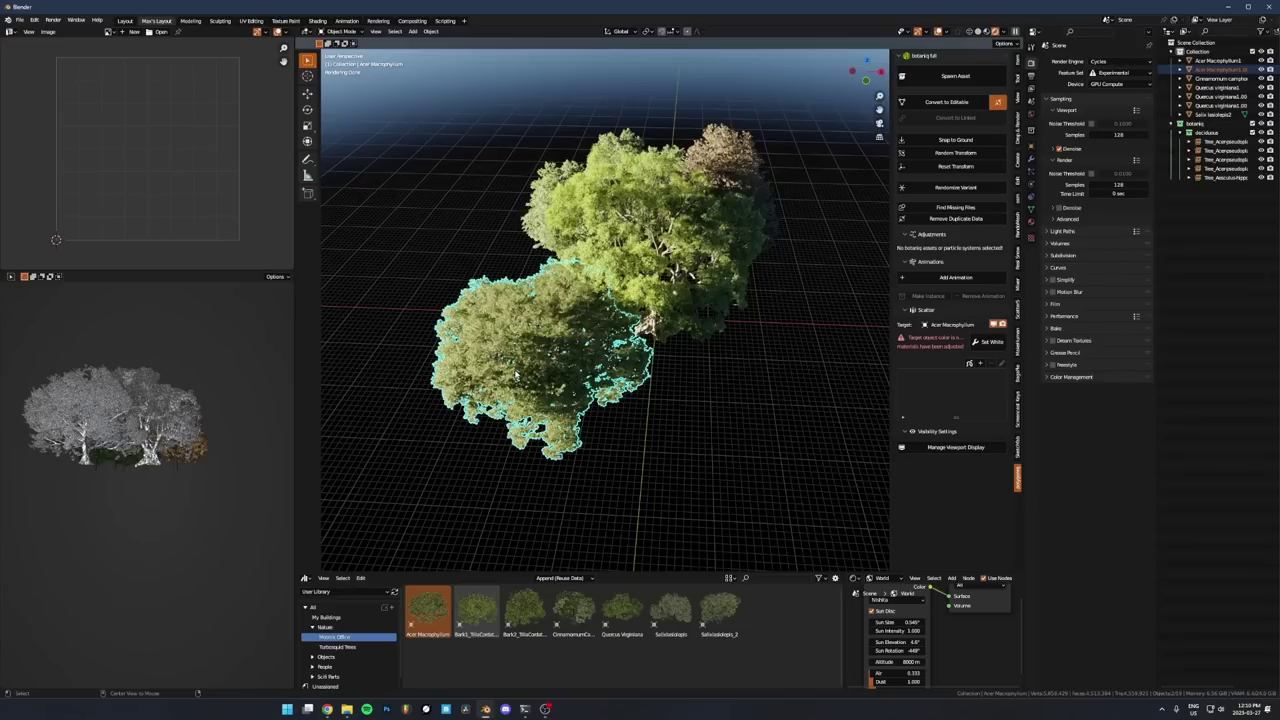
Place an Alt+D linked duplicate of the Acer tree to the right and rotate it
key("alt+d")
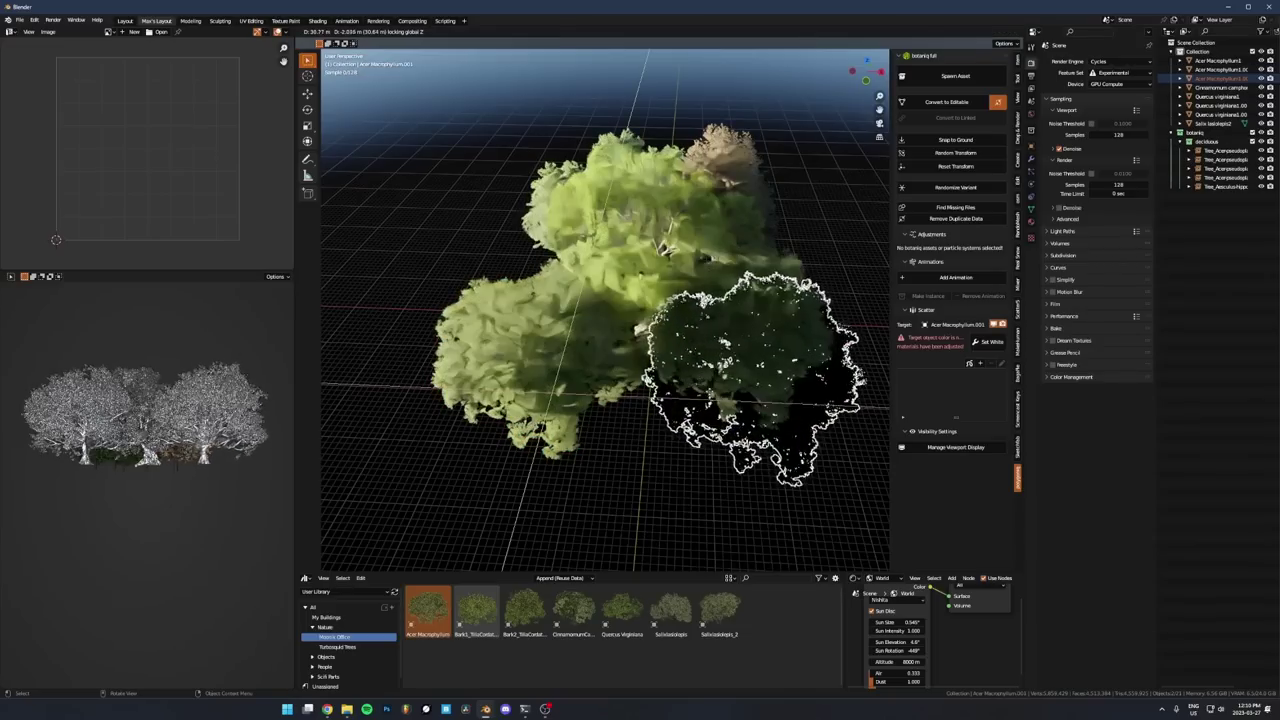
left_click(756, 412)
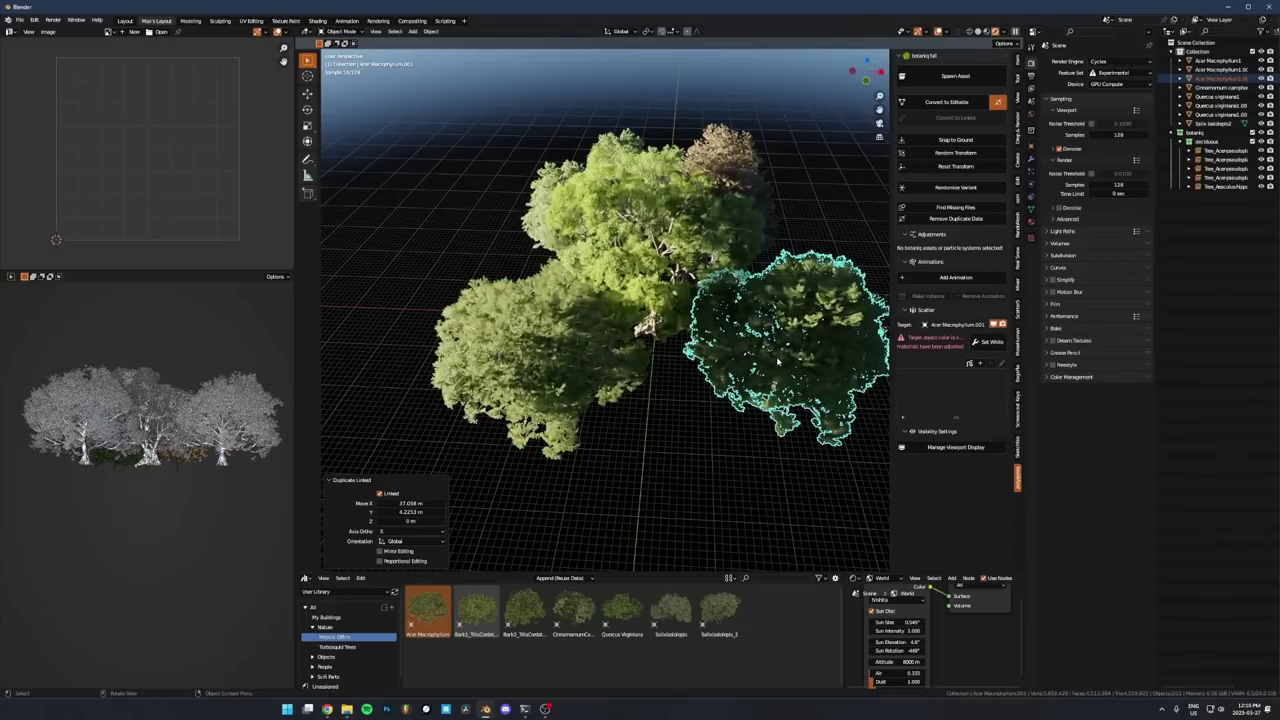
key("g")
key("r")
key("Return")
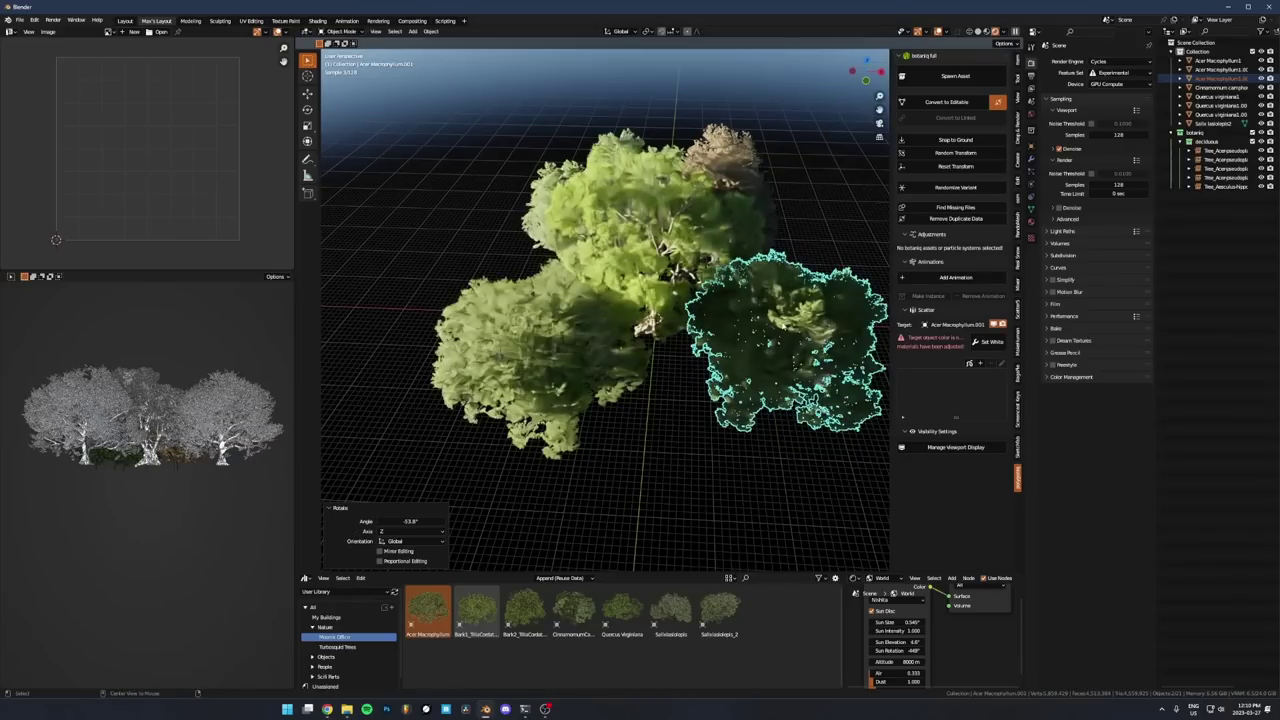
Add more linked duplicates on the left of the cluster and select the front-middle tree
key("alt+d")
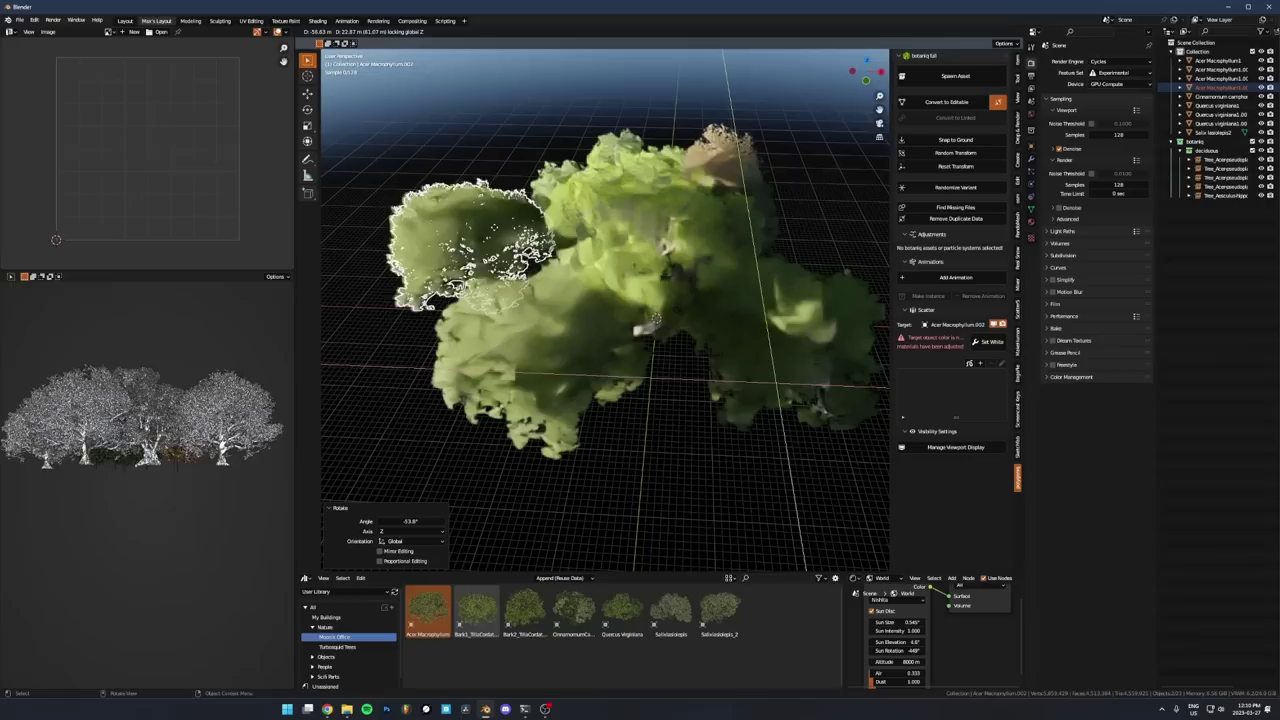
key("Return")
middle_click_drag(600, 250, 600, 400)
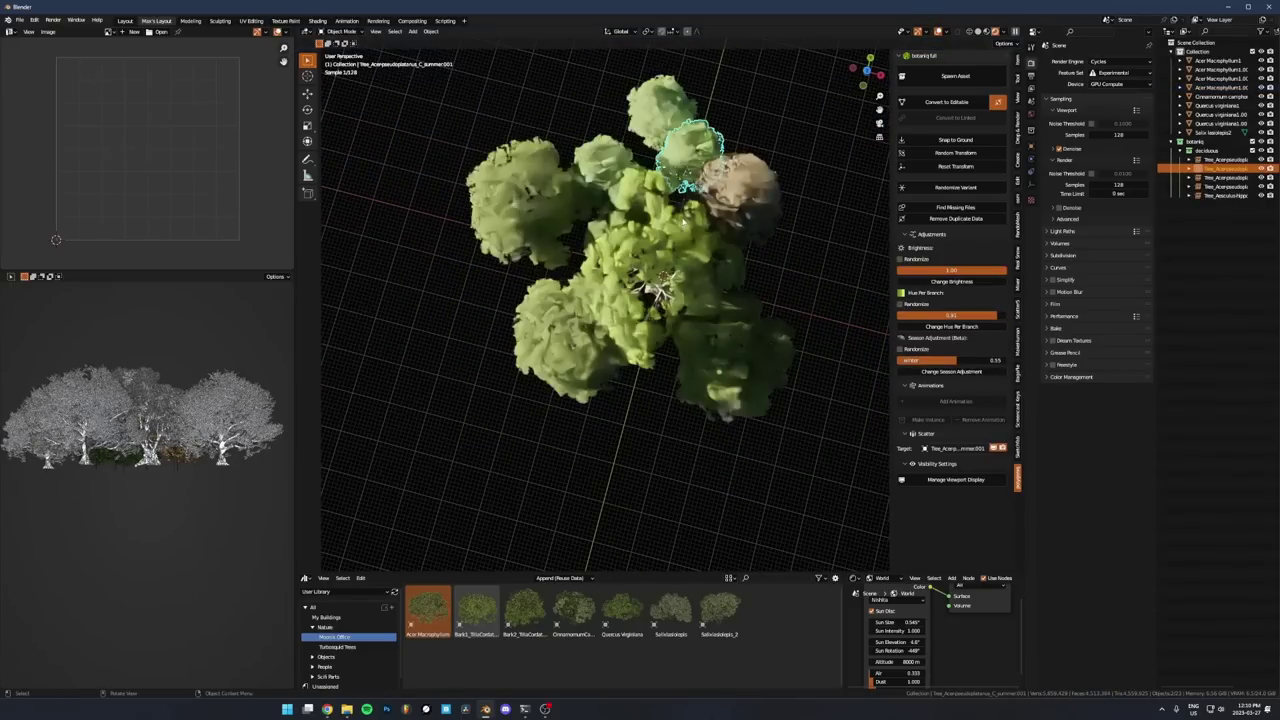
key("alt+d")
key("Return")
key("alt+d")
key("Return")
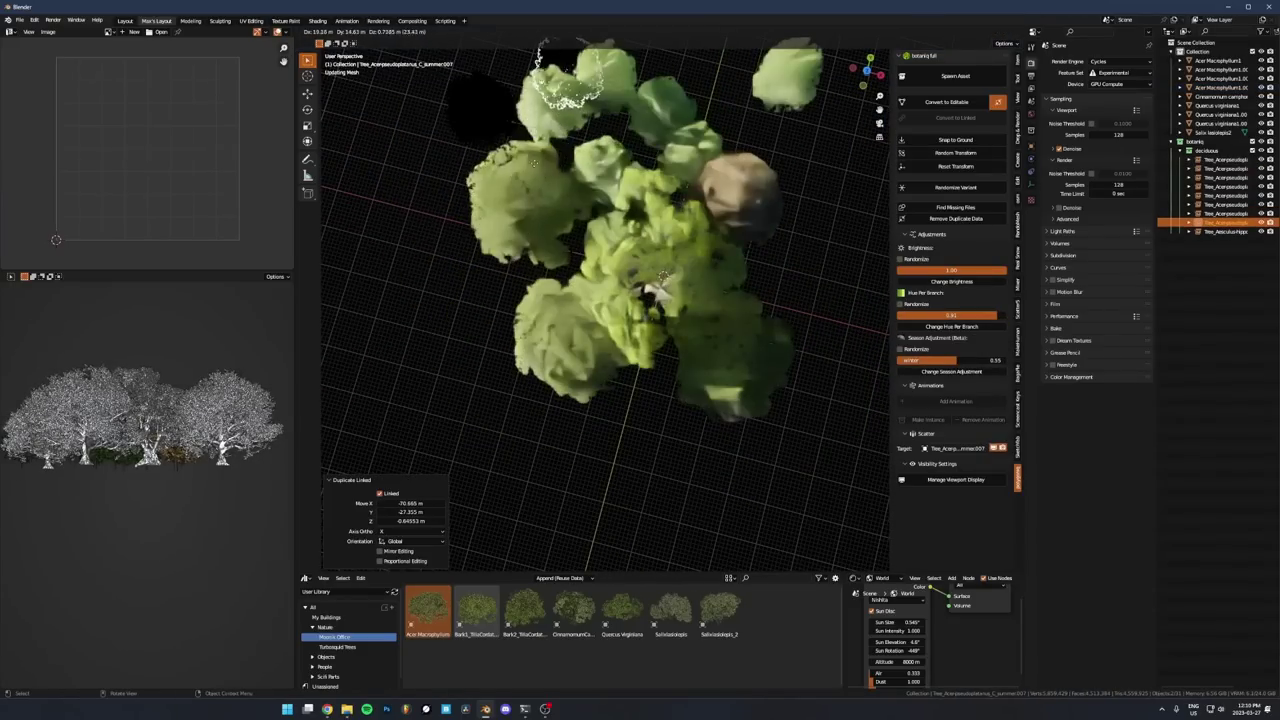
middle_click_drag(600, 430, 600, 302)
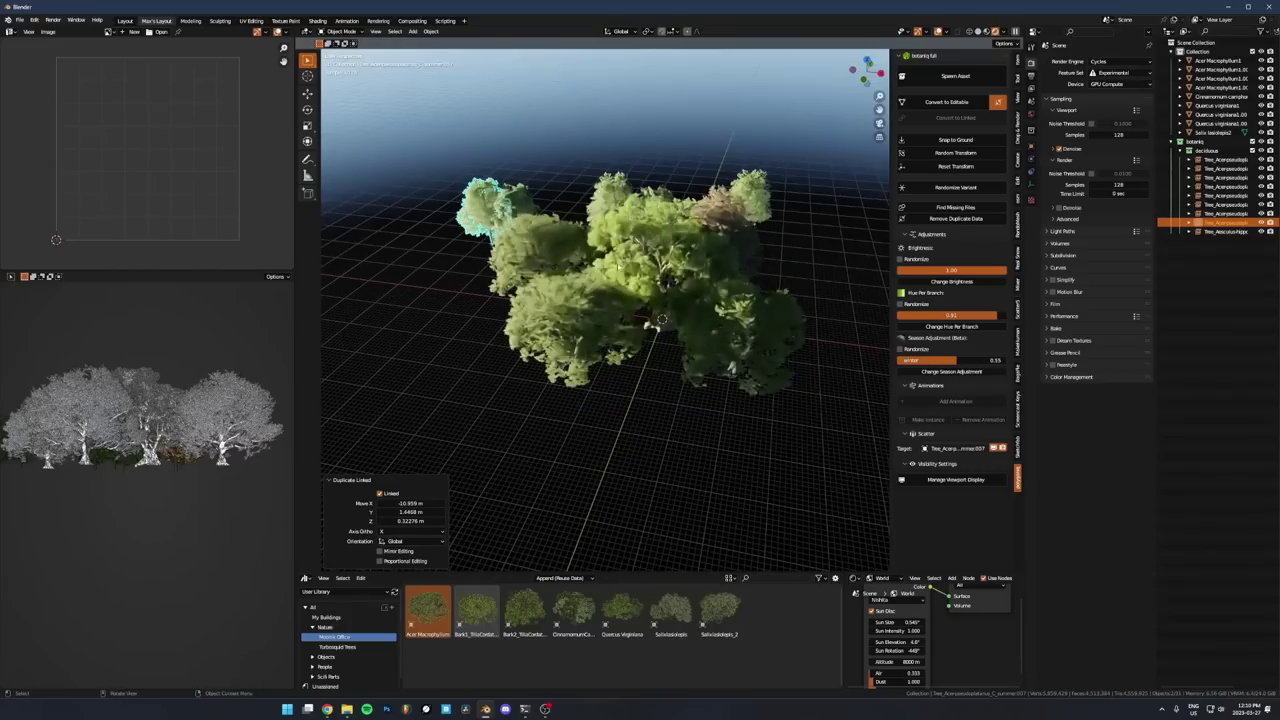
left_click(595, 315)
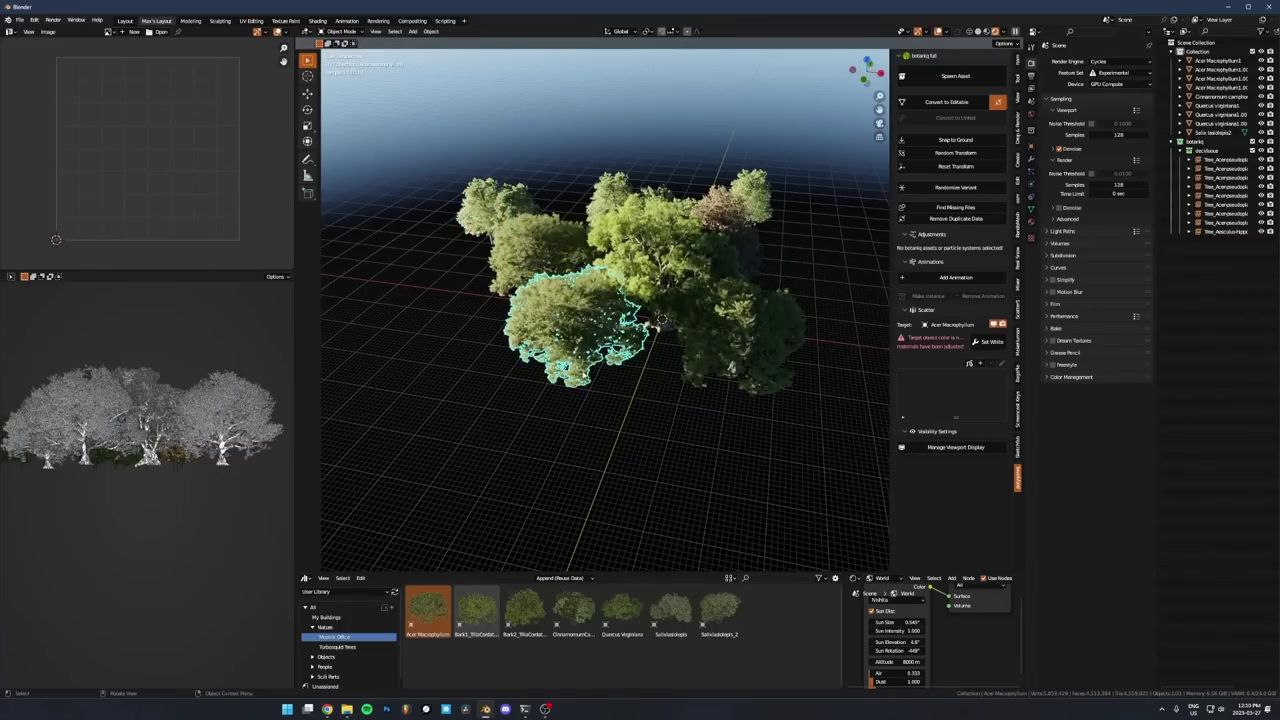
middle_click_drag(658, 318, 650, 340)
scroll(640, 330, "down", 3)
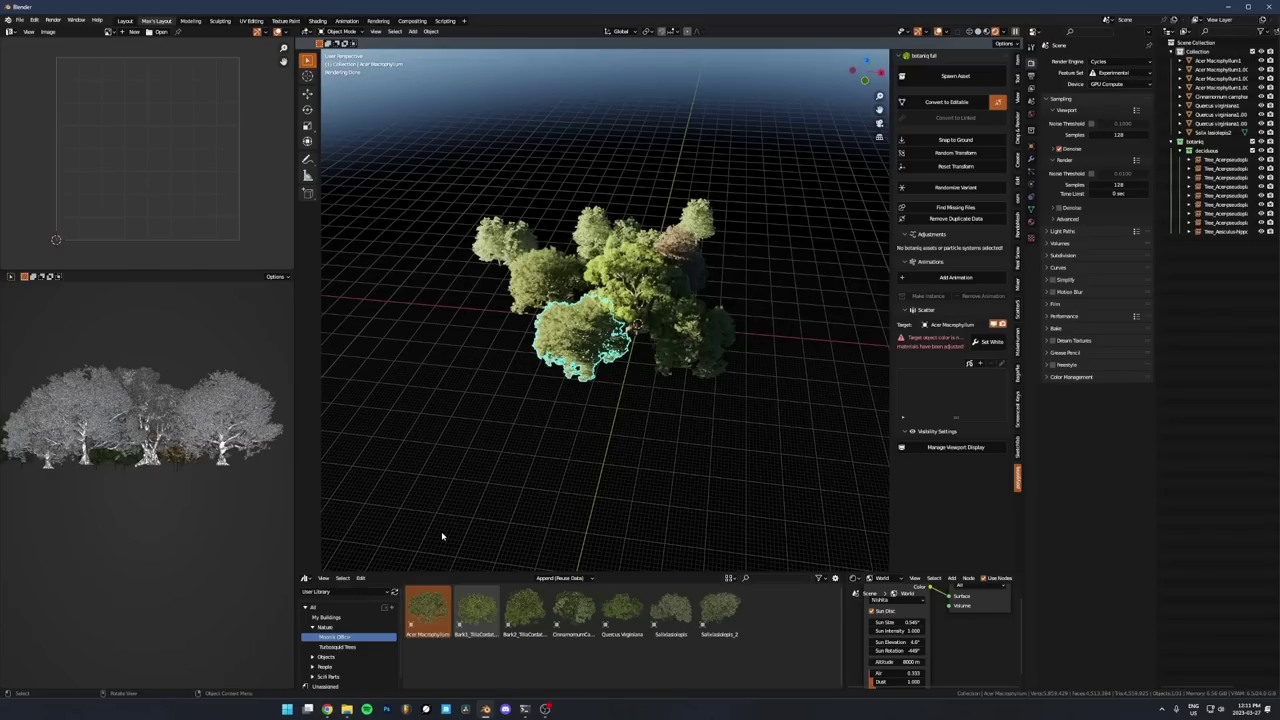
scroll(355, 407, "up", 4)
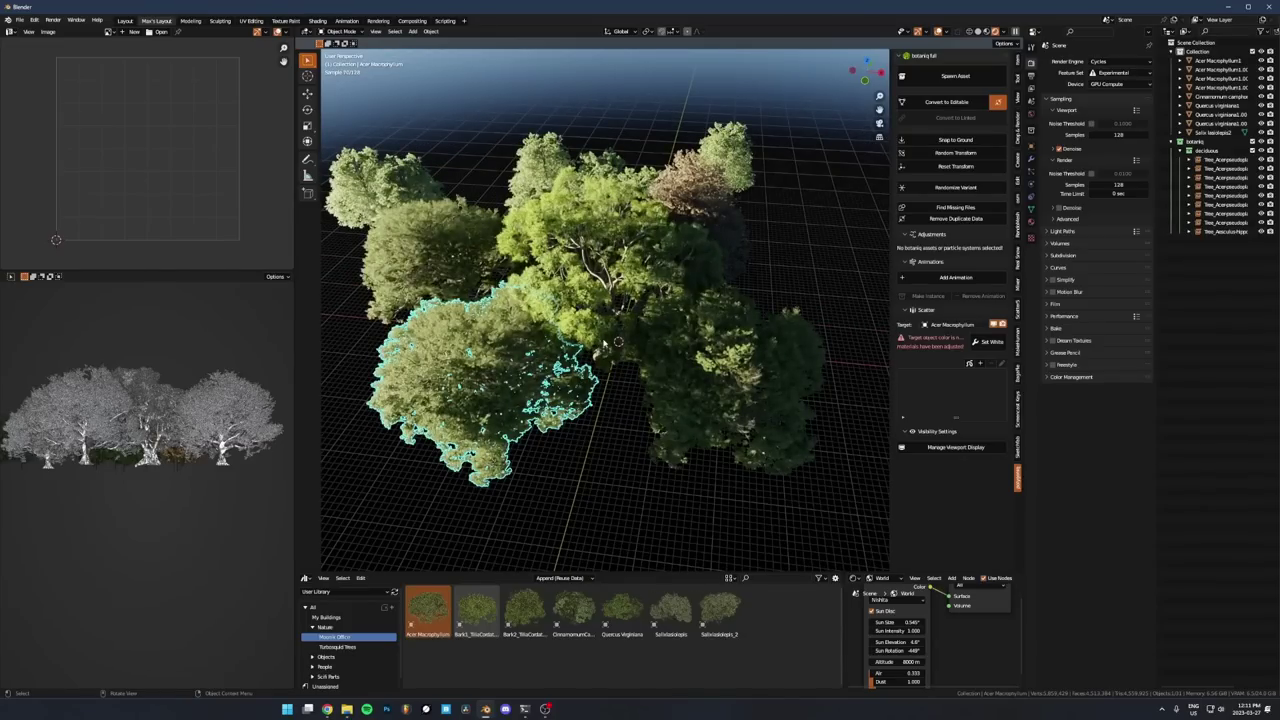
Search the Add-ons preferences for 'sapl' to find the Sapling Tree Gen add-on
middle_click_drag(604, 345, 585, 367)
right_click(585, 367)
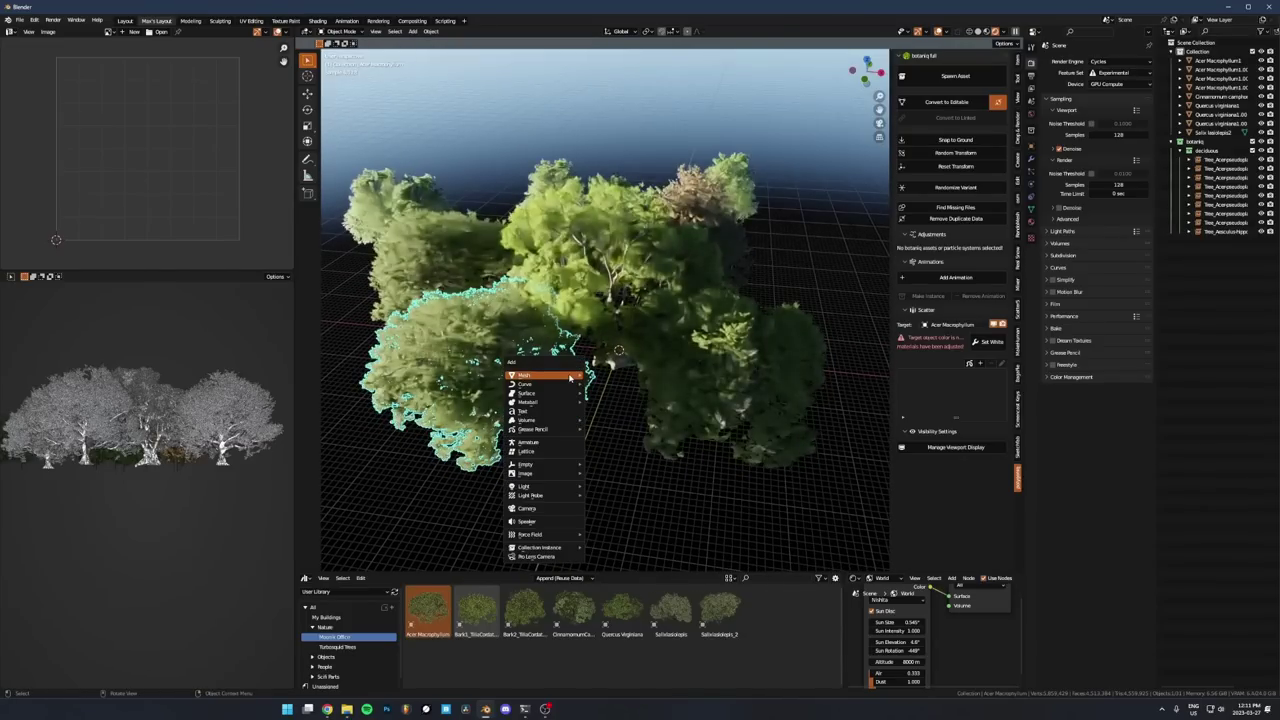
left_click(34, 20)
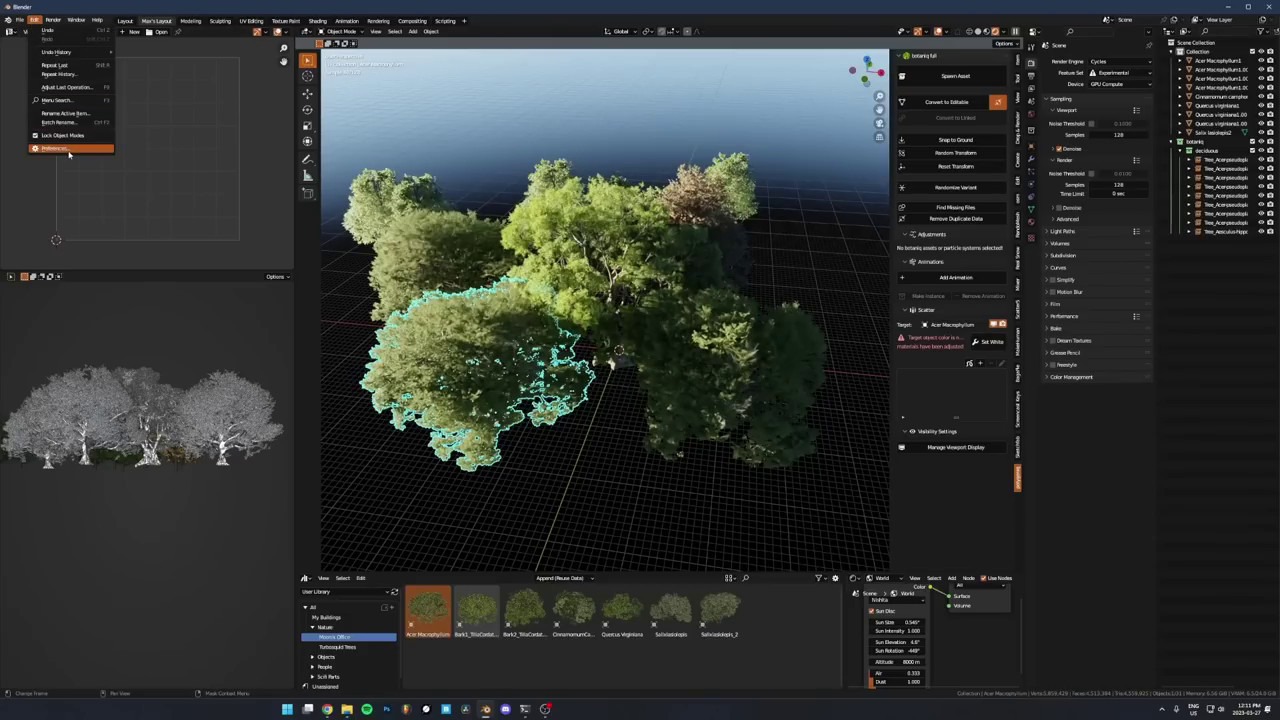
left_click(62, 150)
left_click(160, 53)
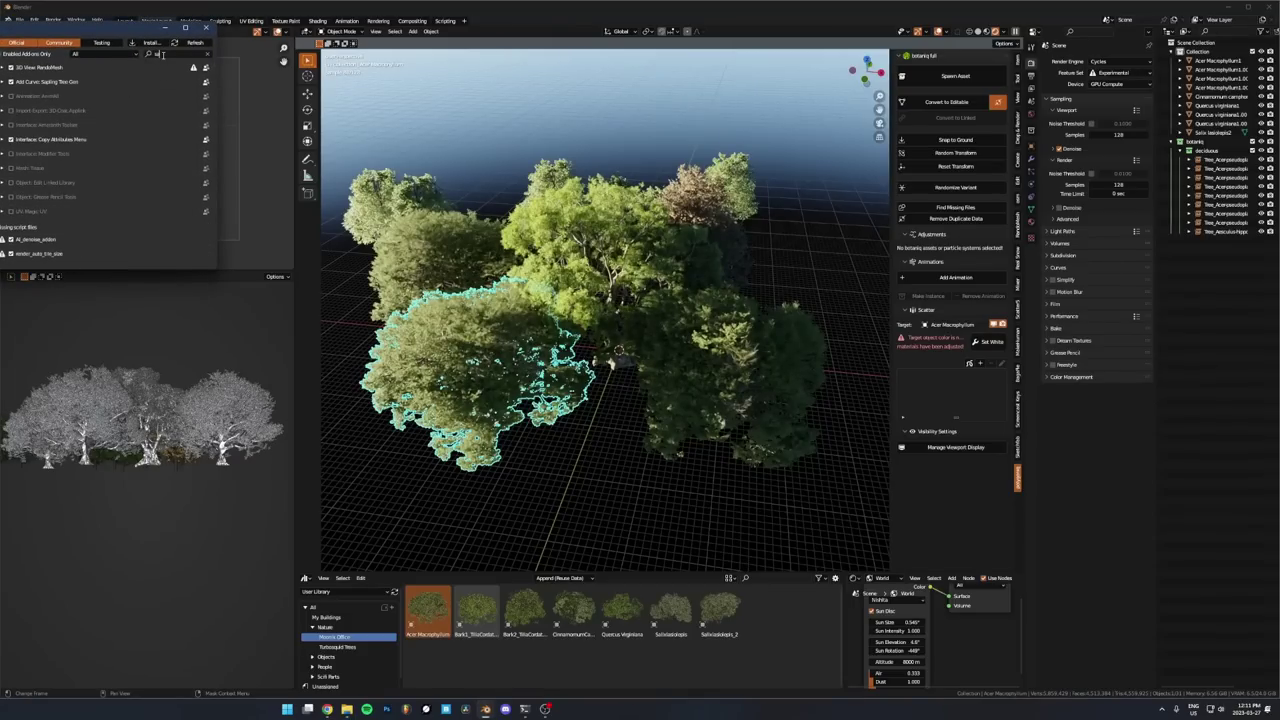
type("sapl")
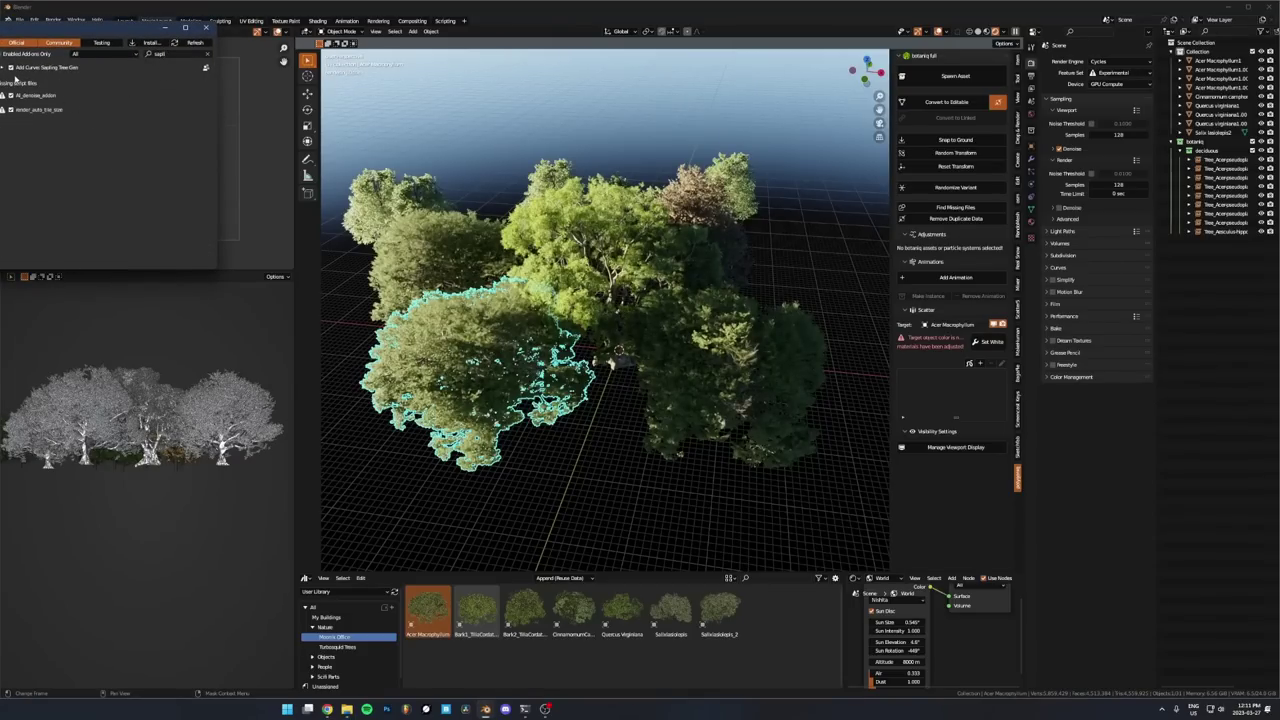
Close Preferences and select only the central Cinnamomum camphora tree
left_click(206, 27)
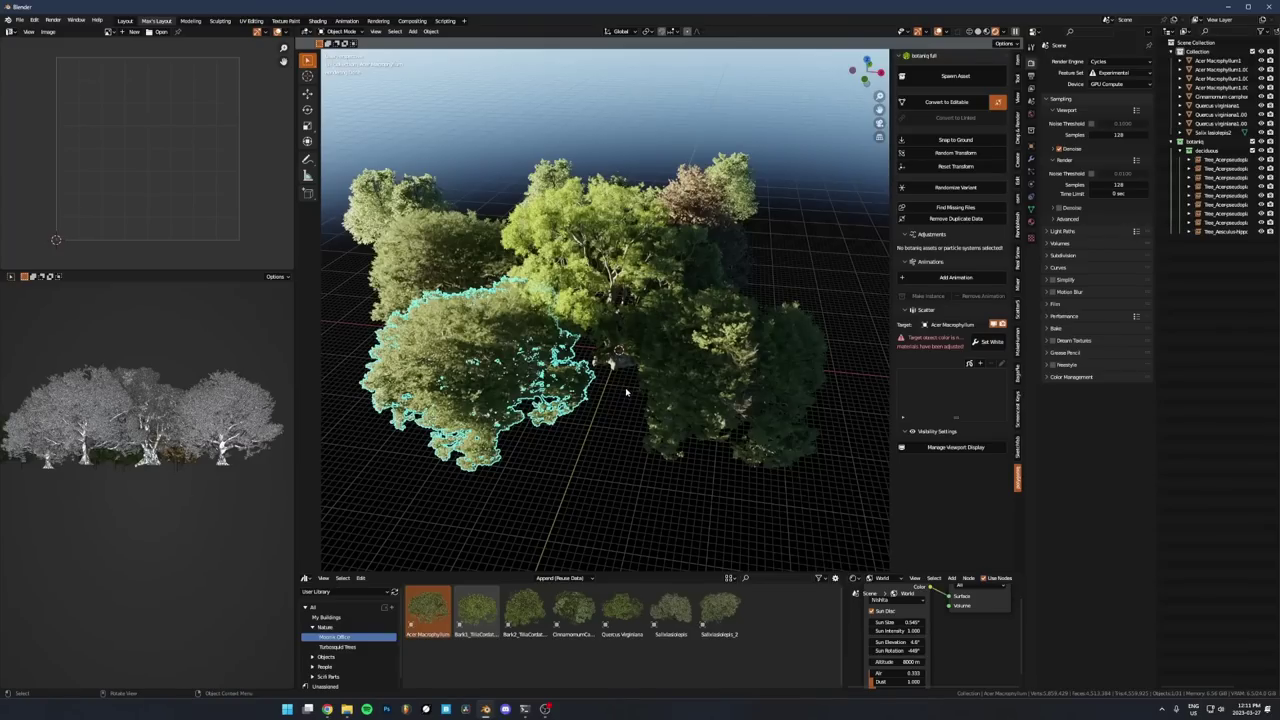
key("alt+a")
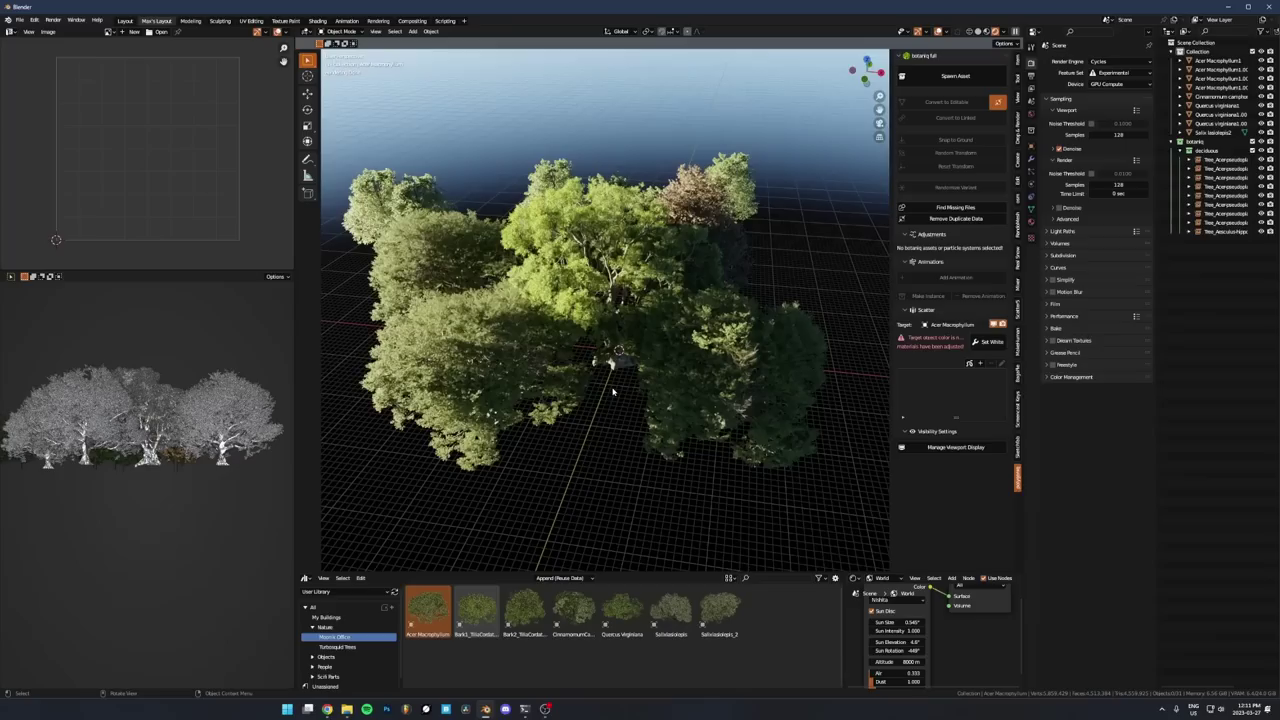
left_click(621, 371)
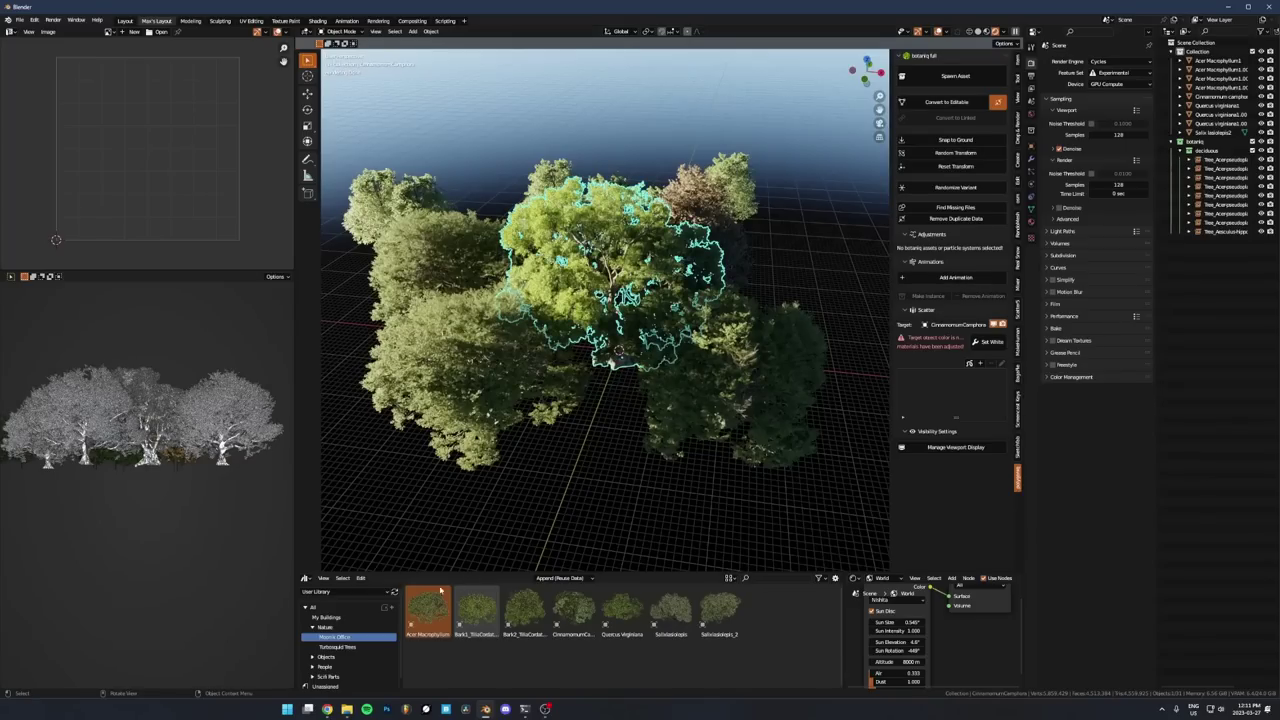
mouse_move(326, 709)
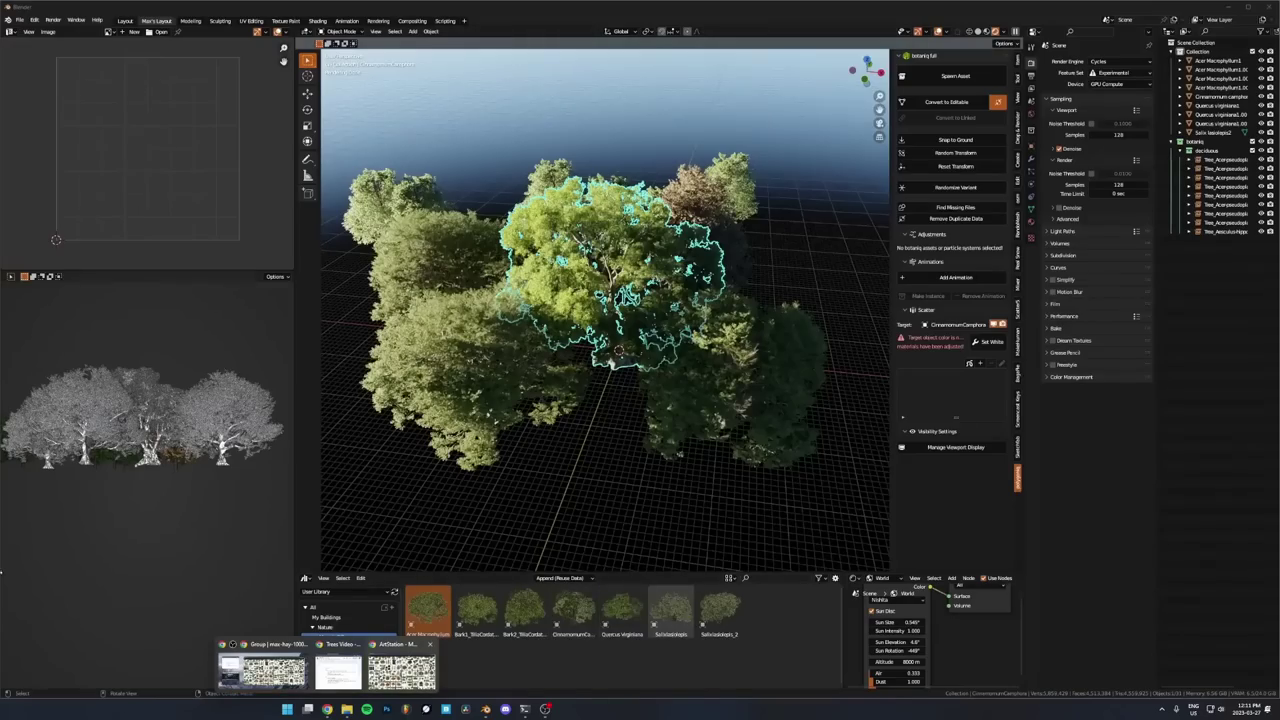
left_click(296, 682)
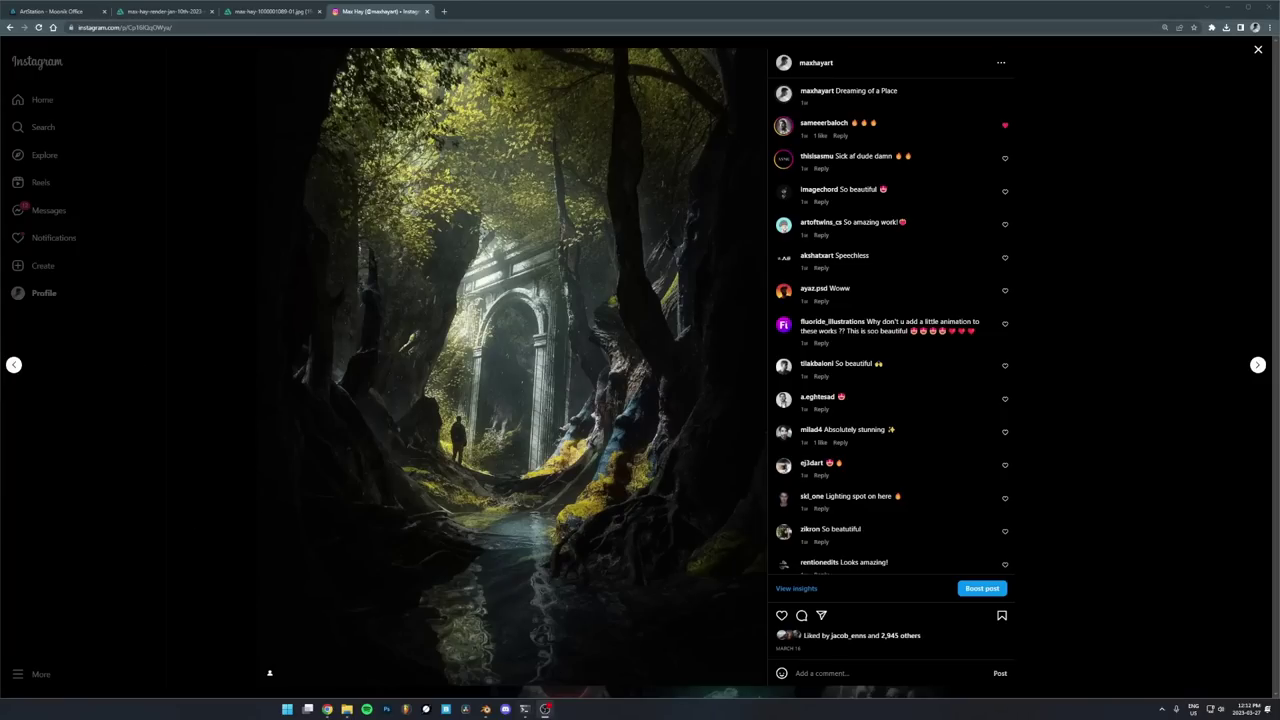
Return to Blender and zoom out the viewport to see the whole tree grove
left_click(487, 711)
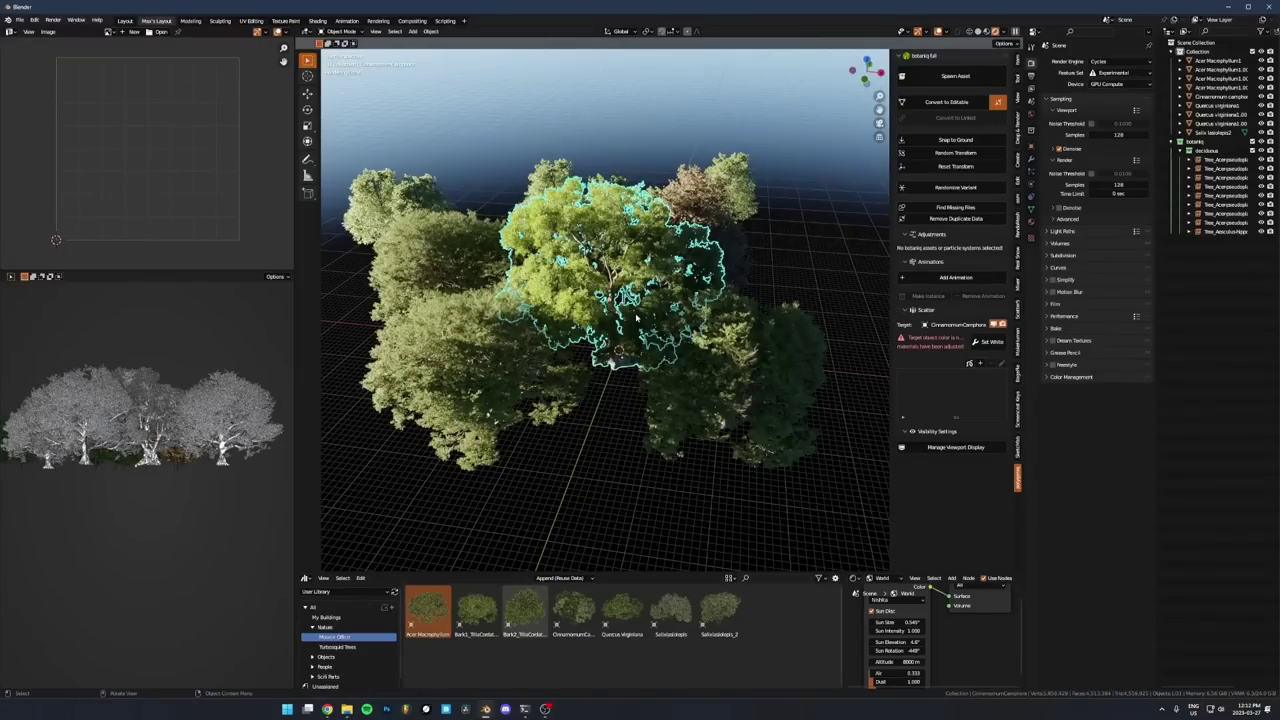
scroll(592, 443, "down", 2)
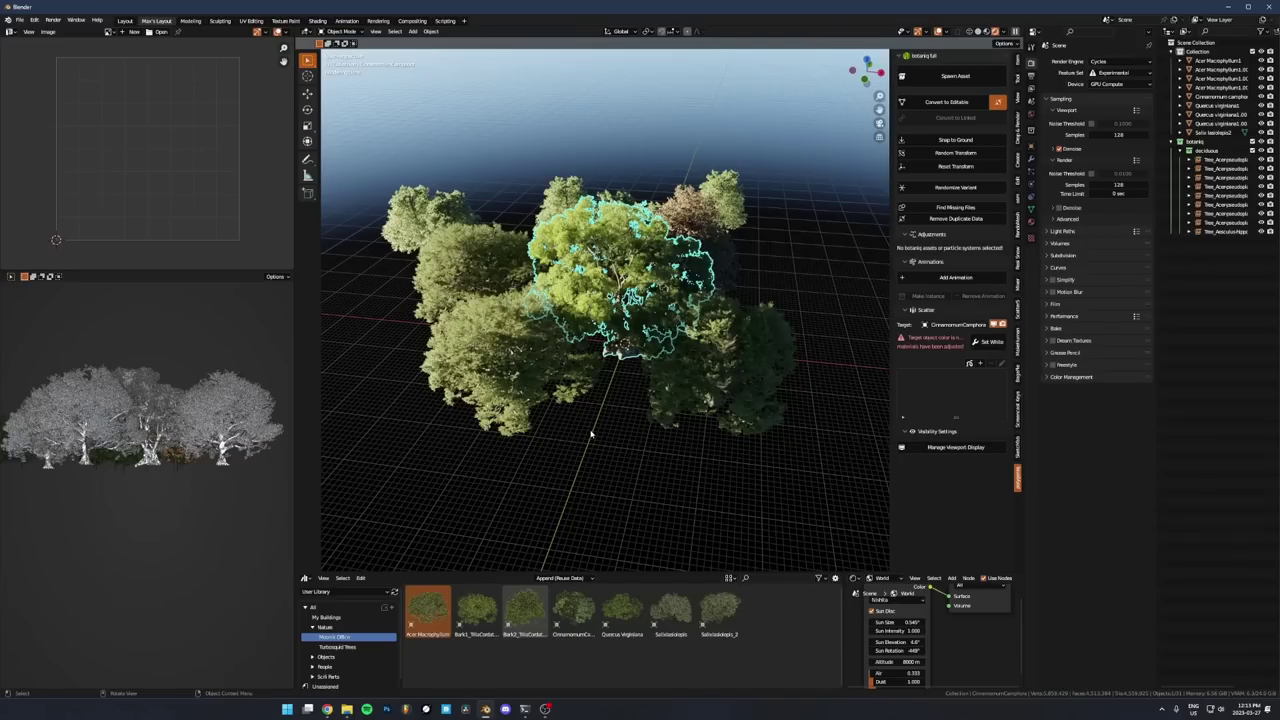
Isolate one tree from the scene list in local view and zoom in on its foliage
left_click(690, 362)
left_click(770, 345)
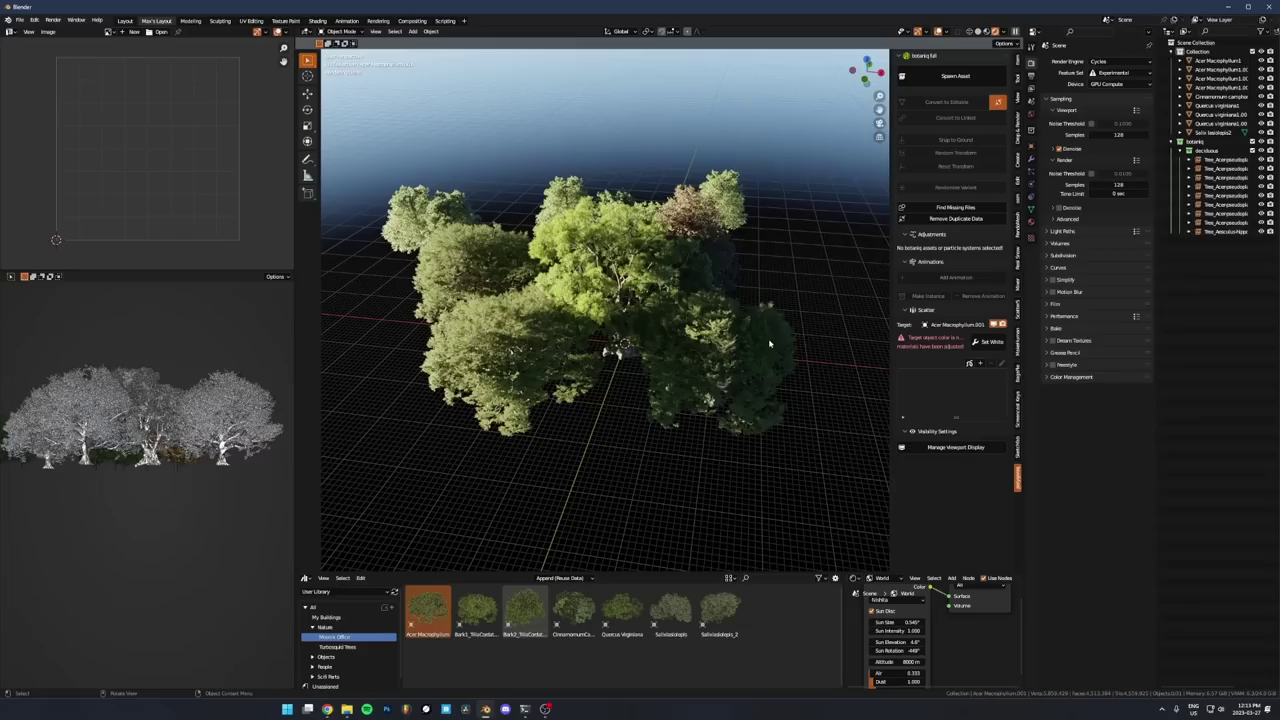
left_click(614, 348)
key("KP_Divide")
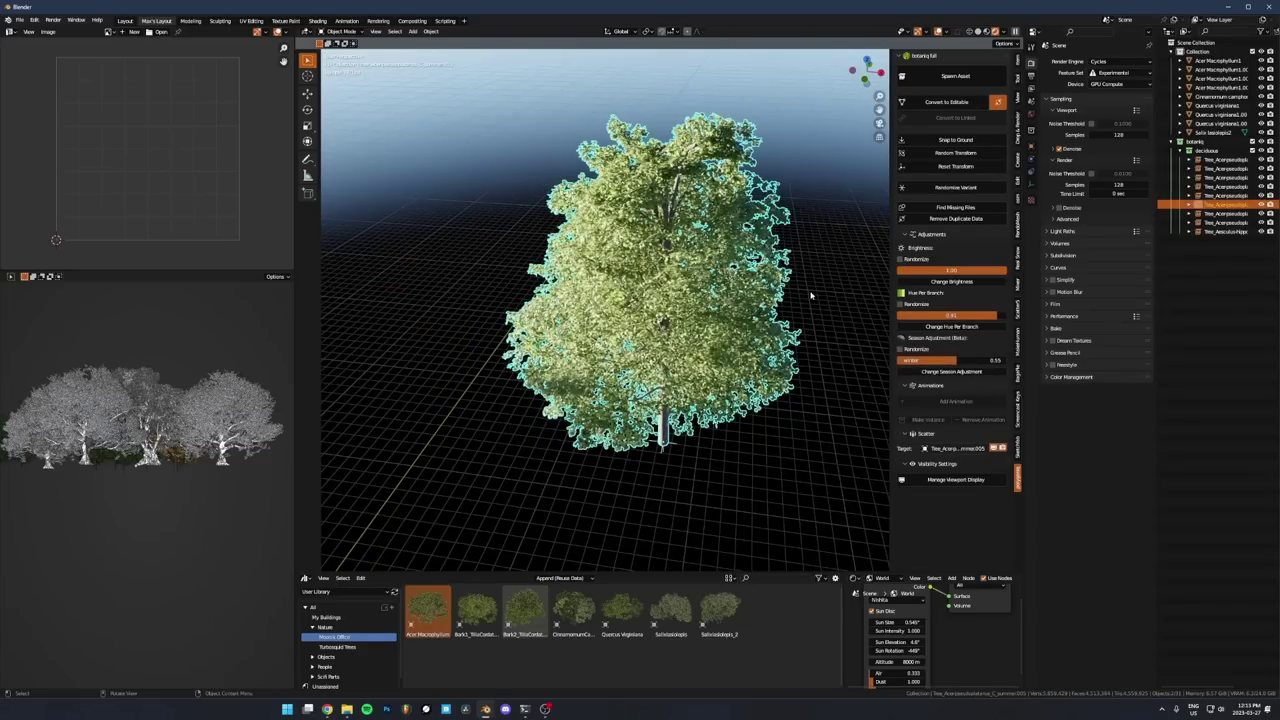
scroll(809, 289, "up", 3)
scroll(605, 305, "up", 2)
scroll(605, 305, "up", 2)
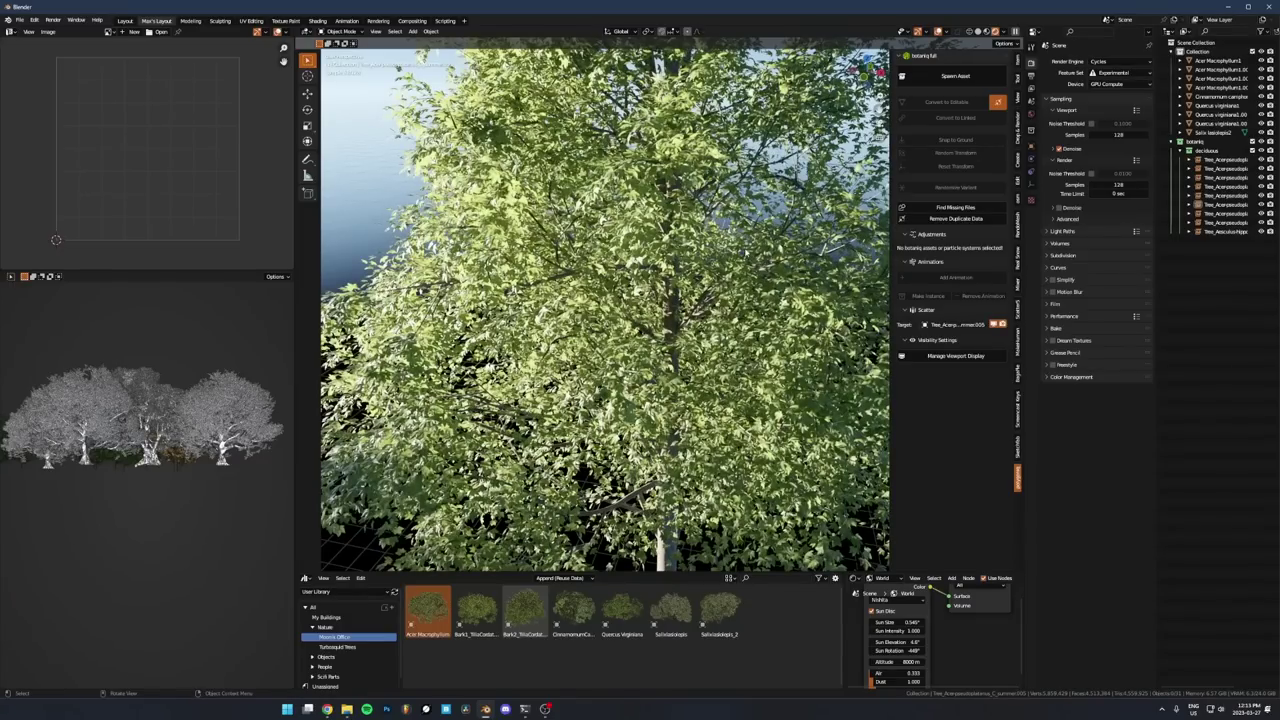
scroll(605, 305, "down", 6)
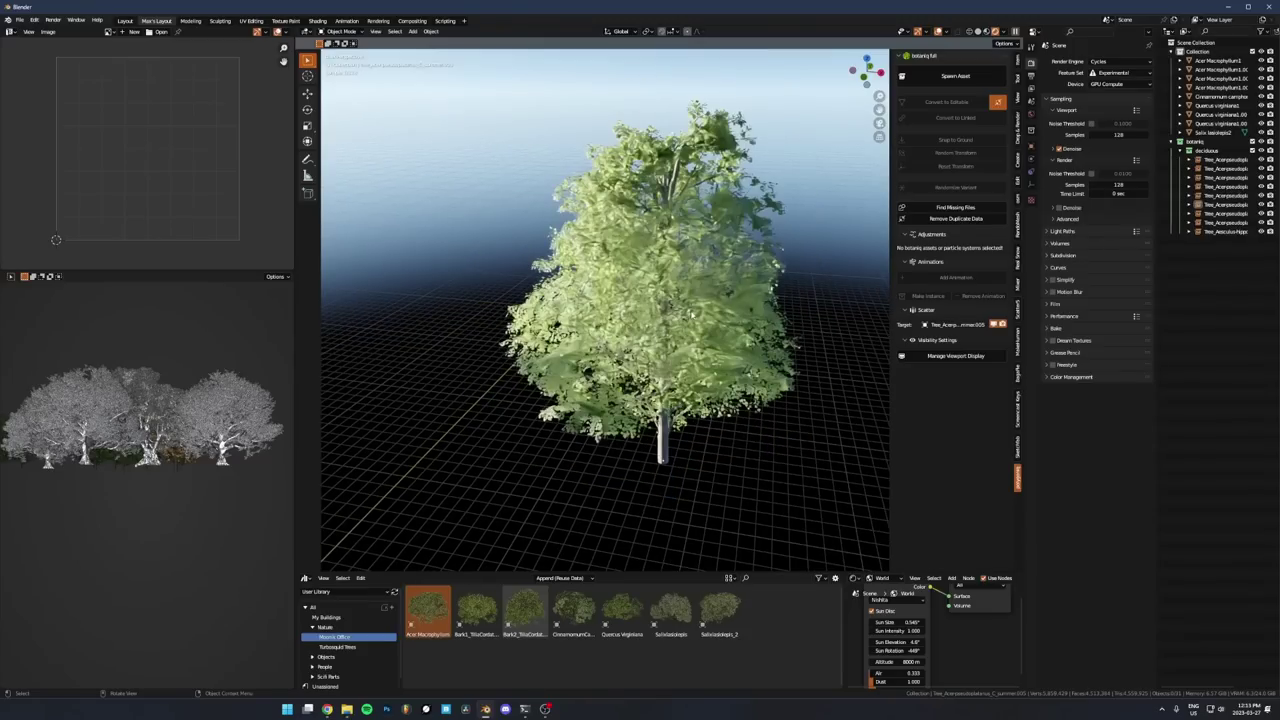
Orbit to a higher angle looking down over the isolated tree
left_click(664, 321)
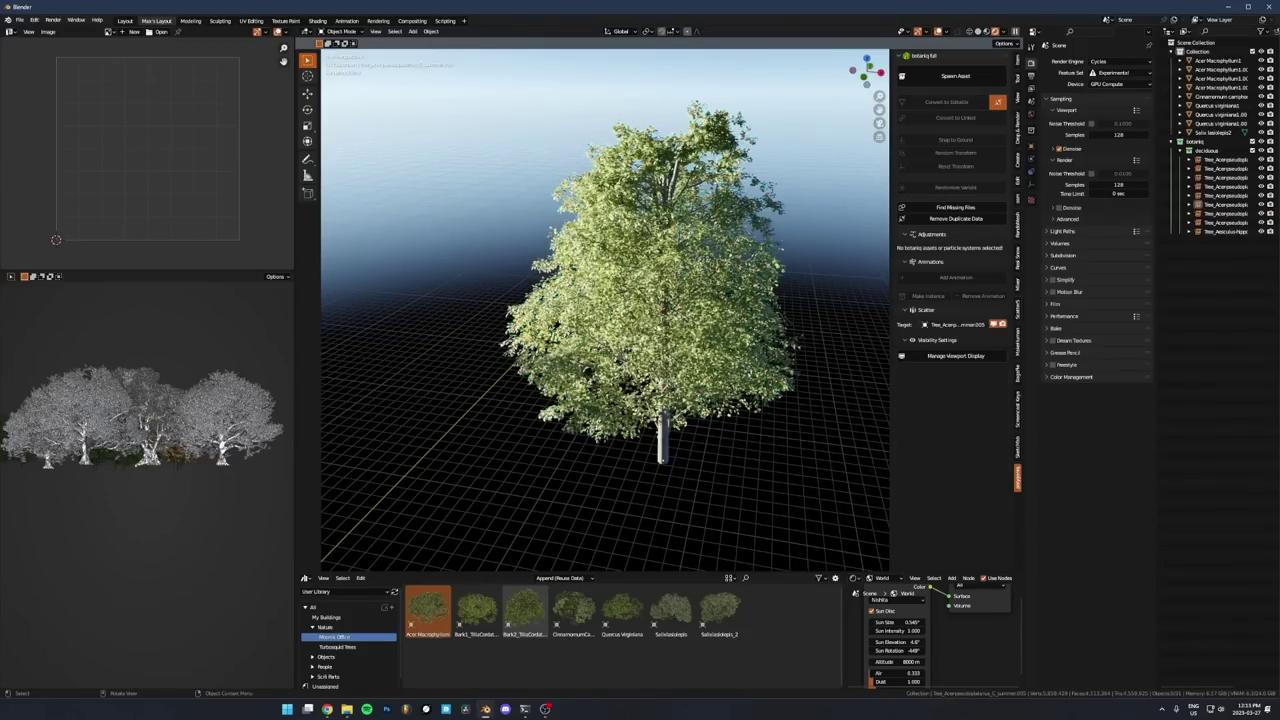
left_click(851, 303)
middle_click_drag(851, 303, 708, 261)
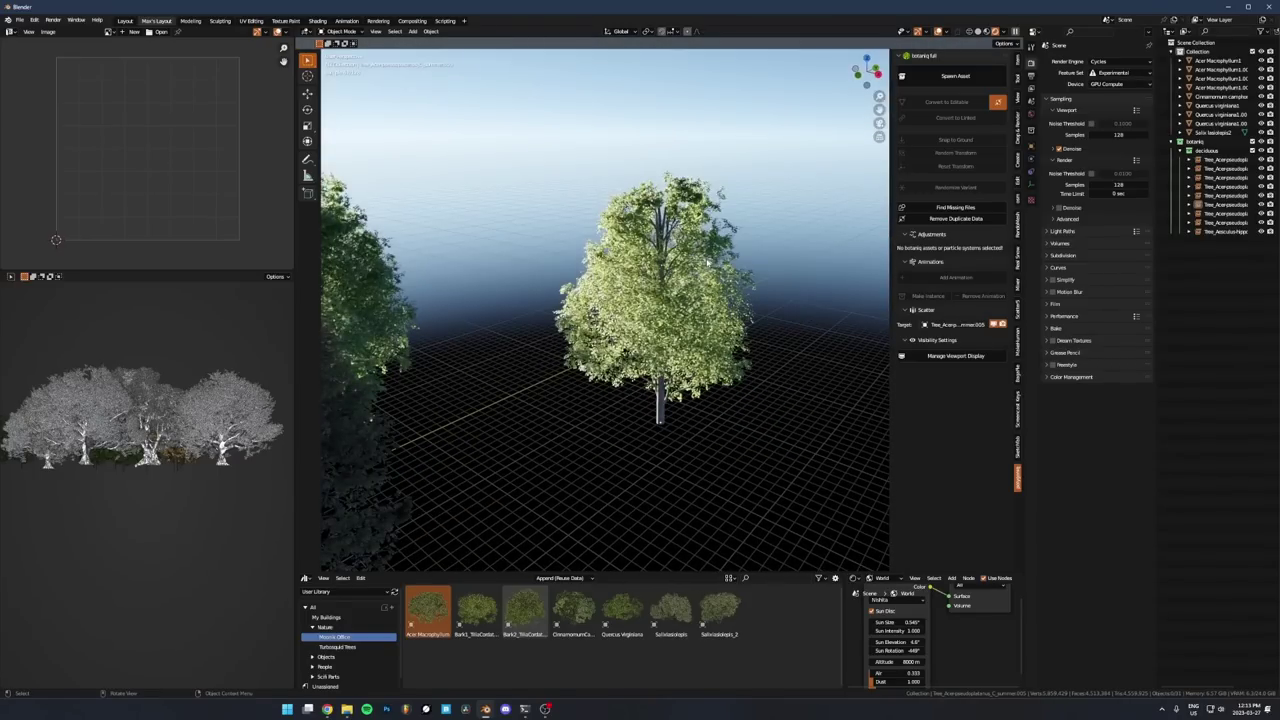